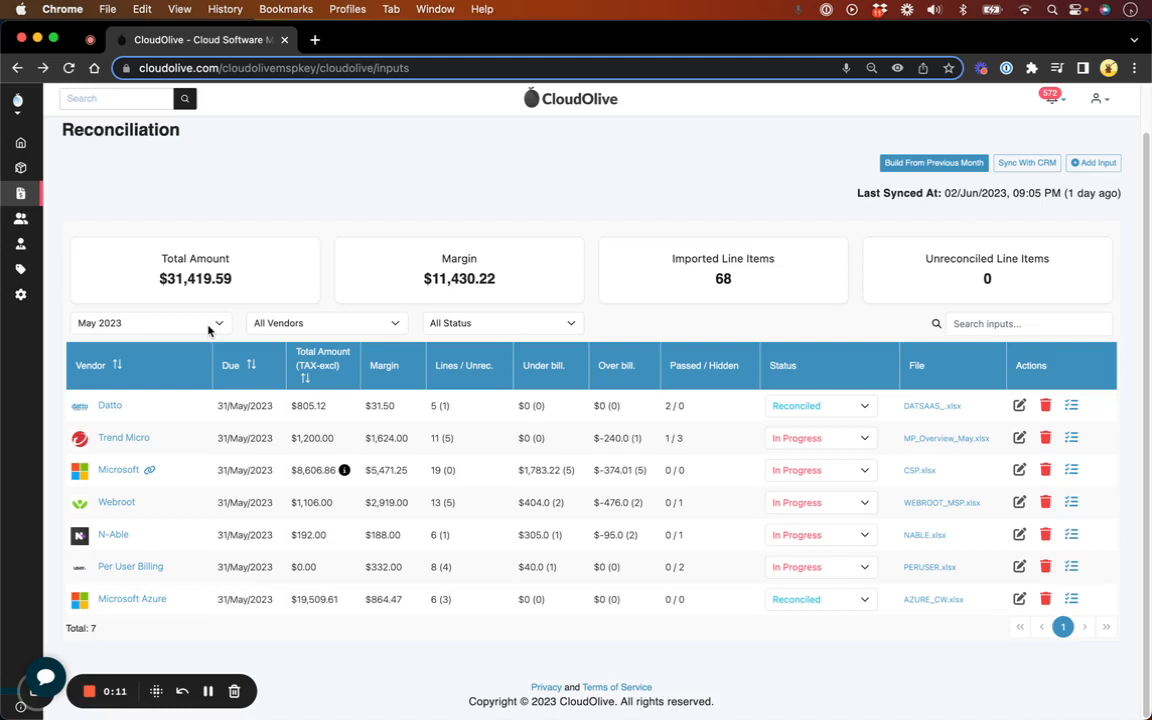
click(209, 327)
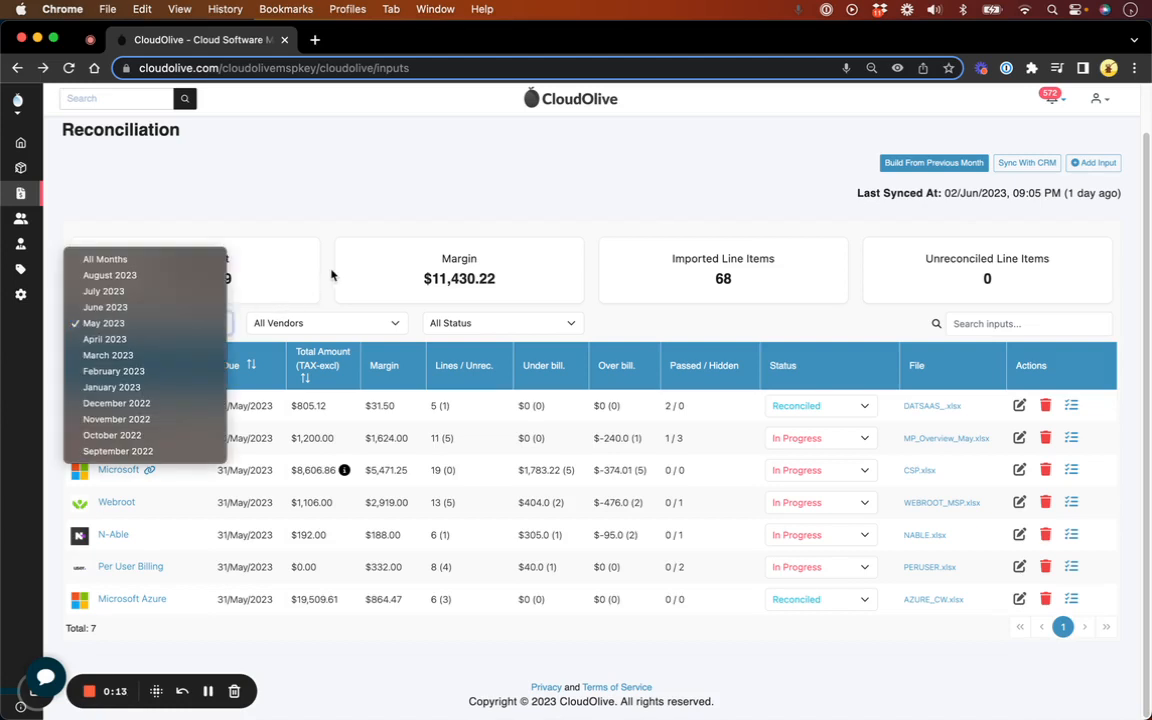
click(303, 252)
click(355, 325)
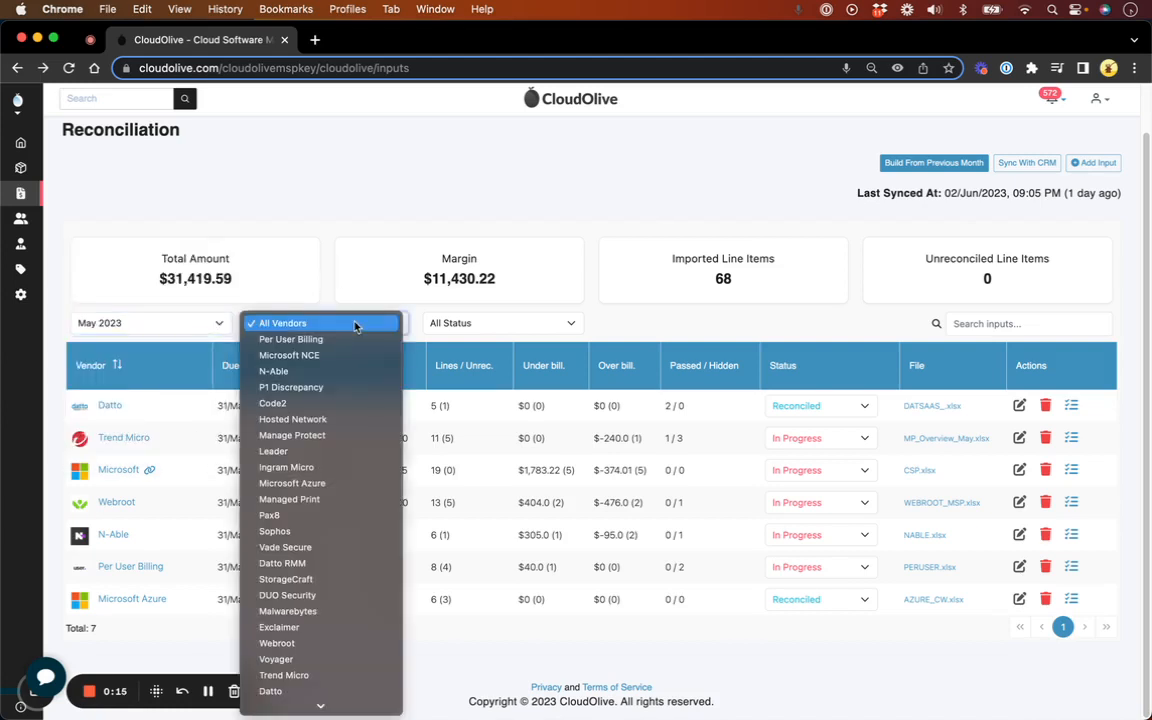
click(355, 325)
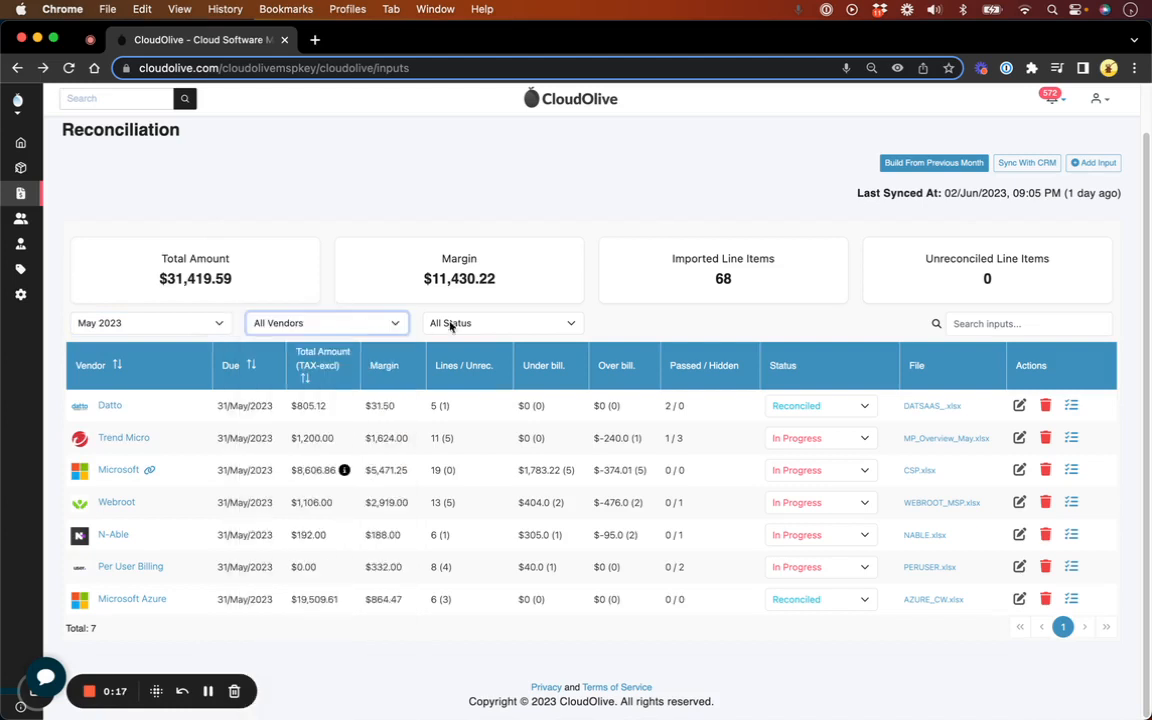
- Filter the May 2023 reconciliation list to the In Progress status and search its inputs for "web"
click(528, 327)
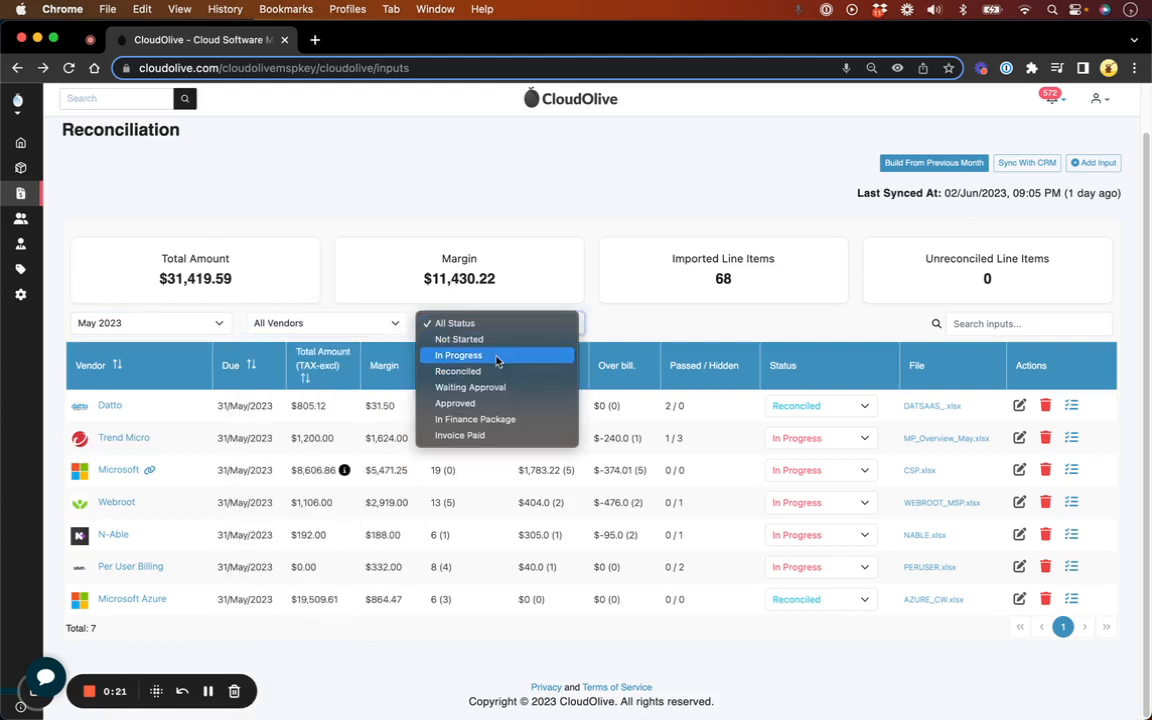
click(496, 357)
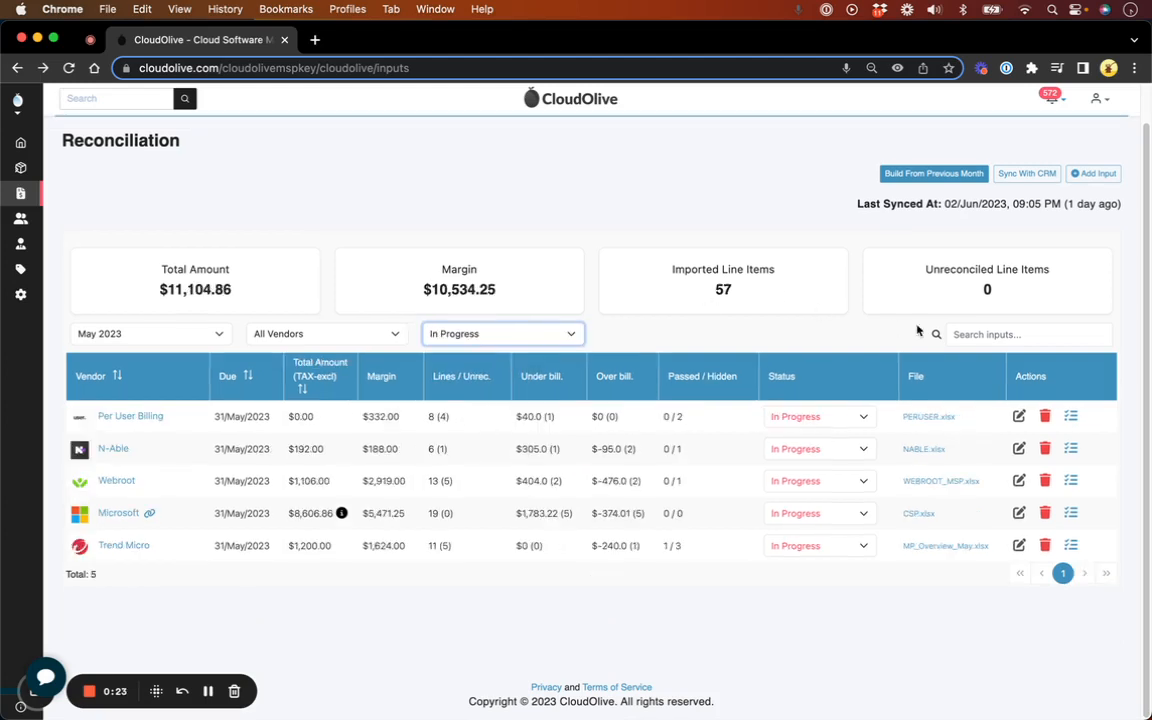
click(1005, 336)
text(web)
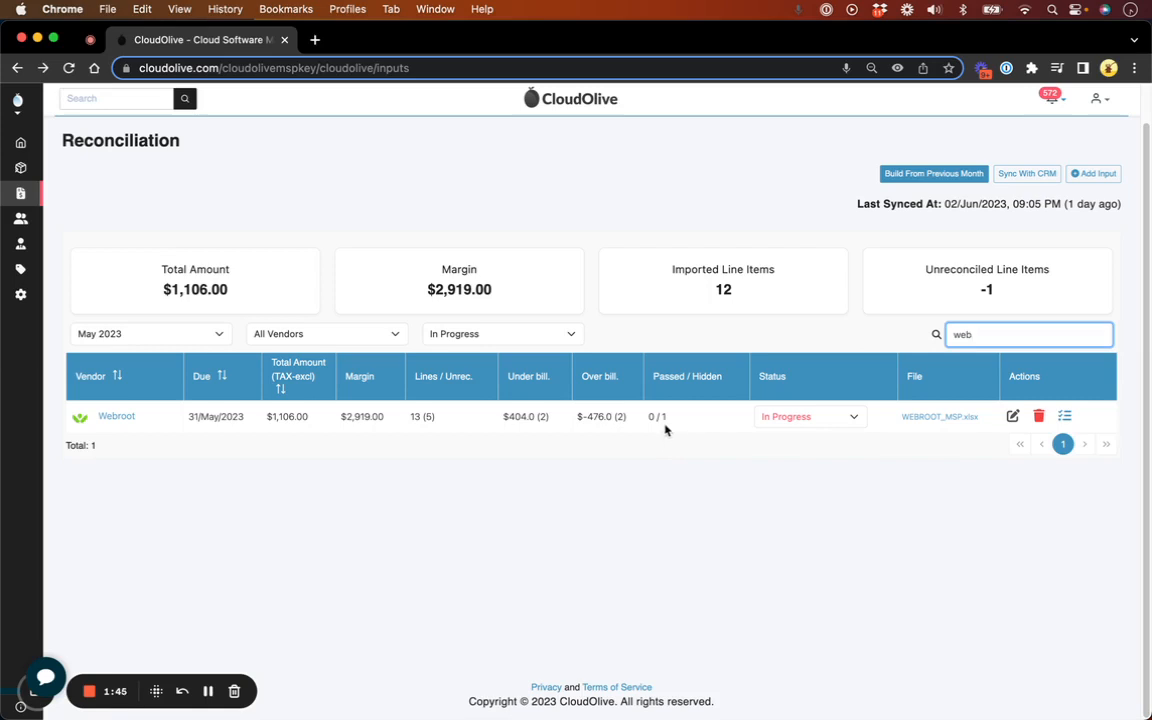
click(856, 424)
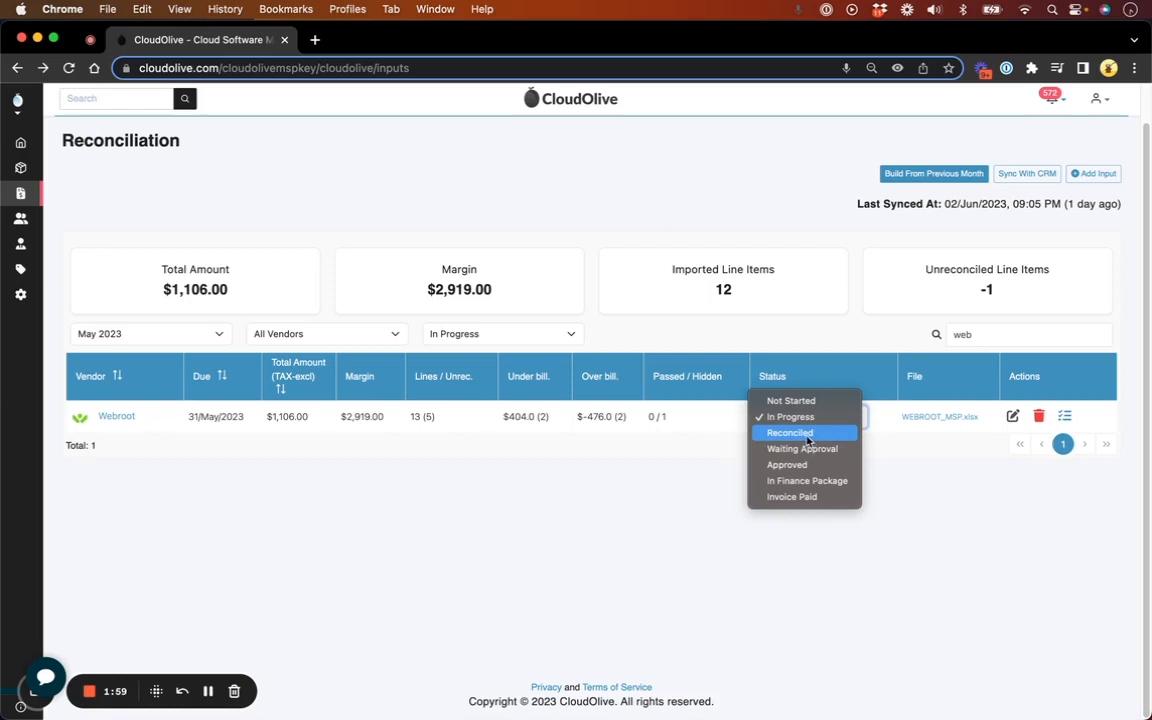
click(940, 441)
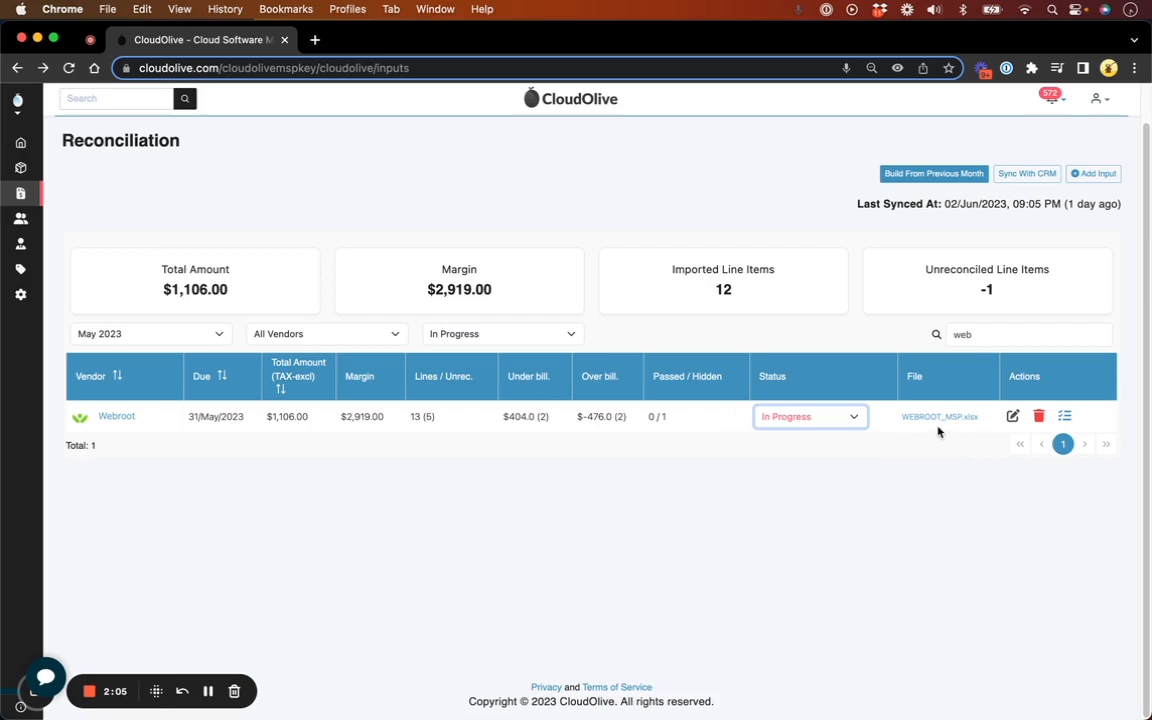
click(591, 541)
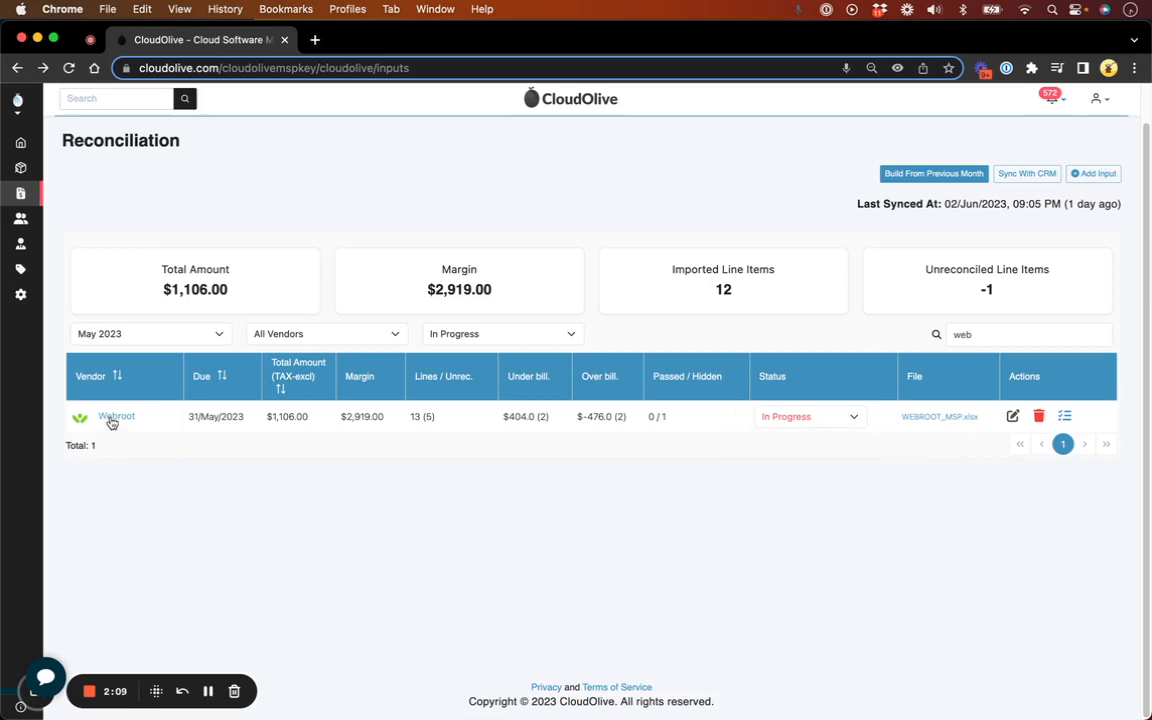
- Open the Webroot reconciliation lines and switch the filter for lines without a CRM service association on and off again
click(1065, 419)
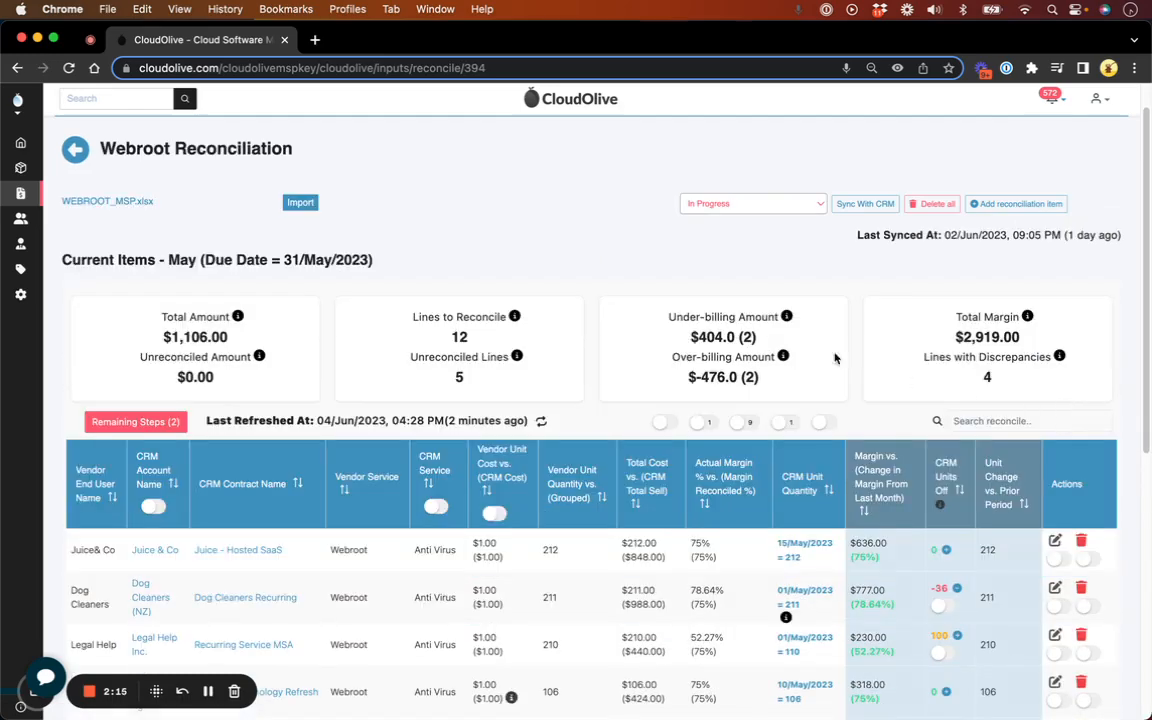
scroll(589, 280, down, 2)
scroll(589, 282, down, 2)
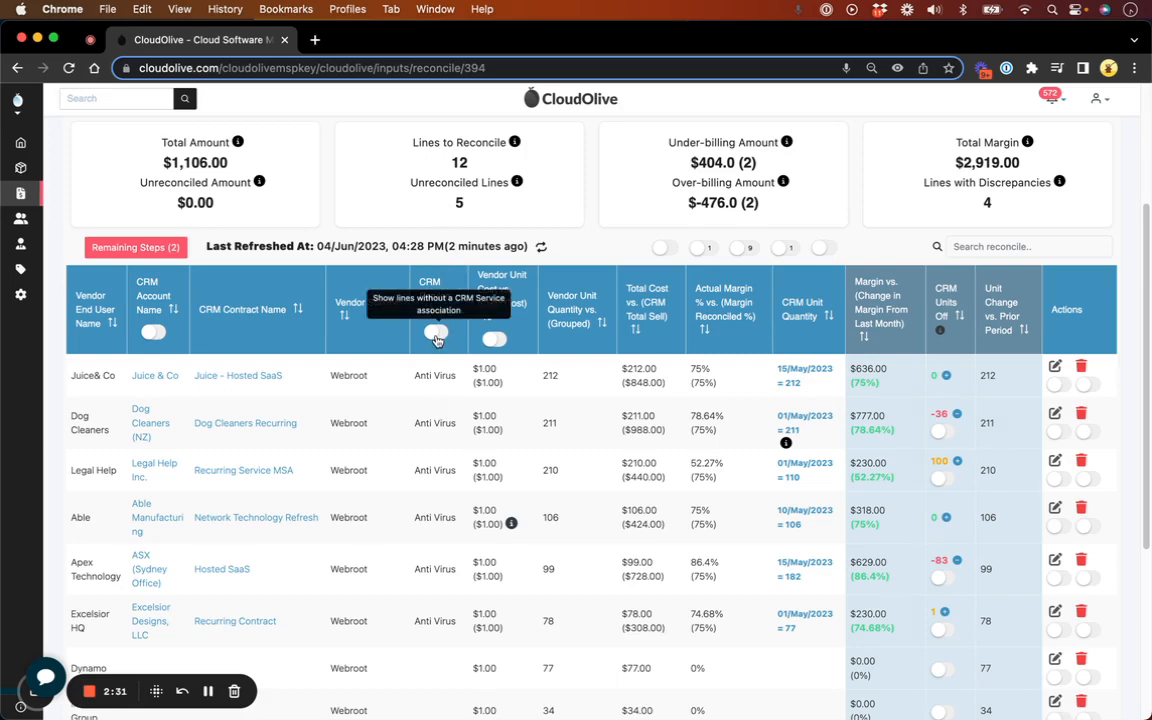
click(436, 334)
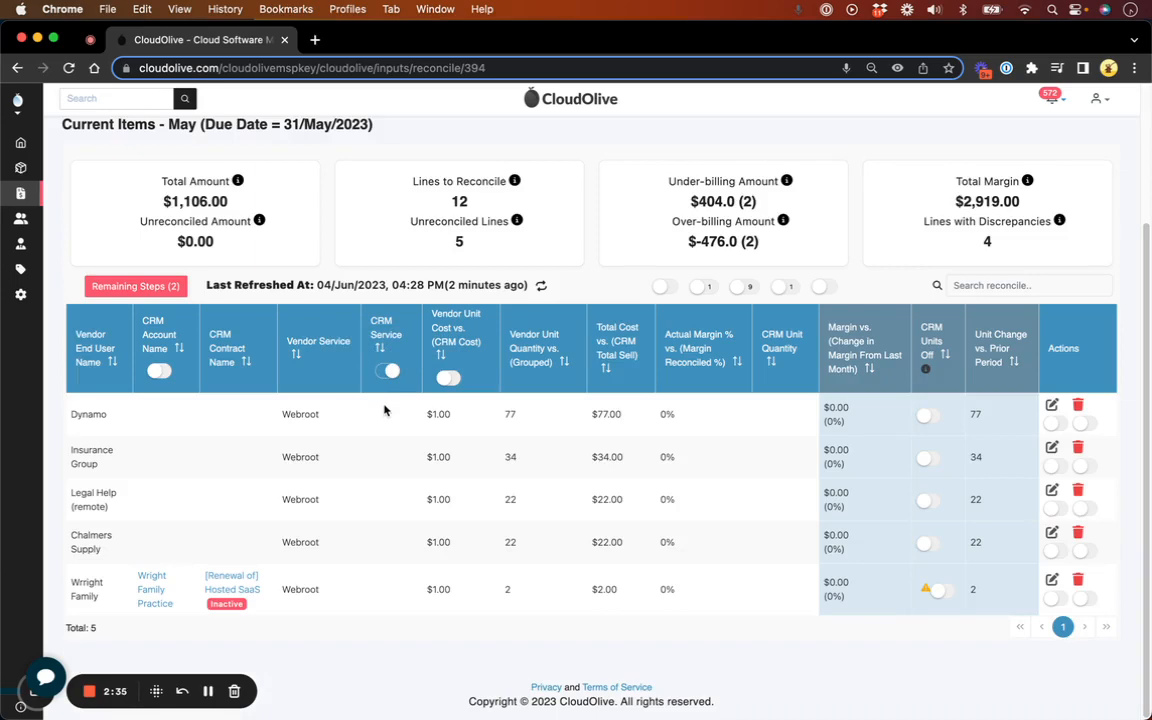
click(388, 371)
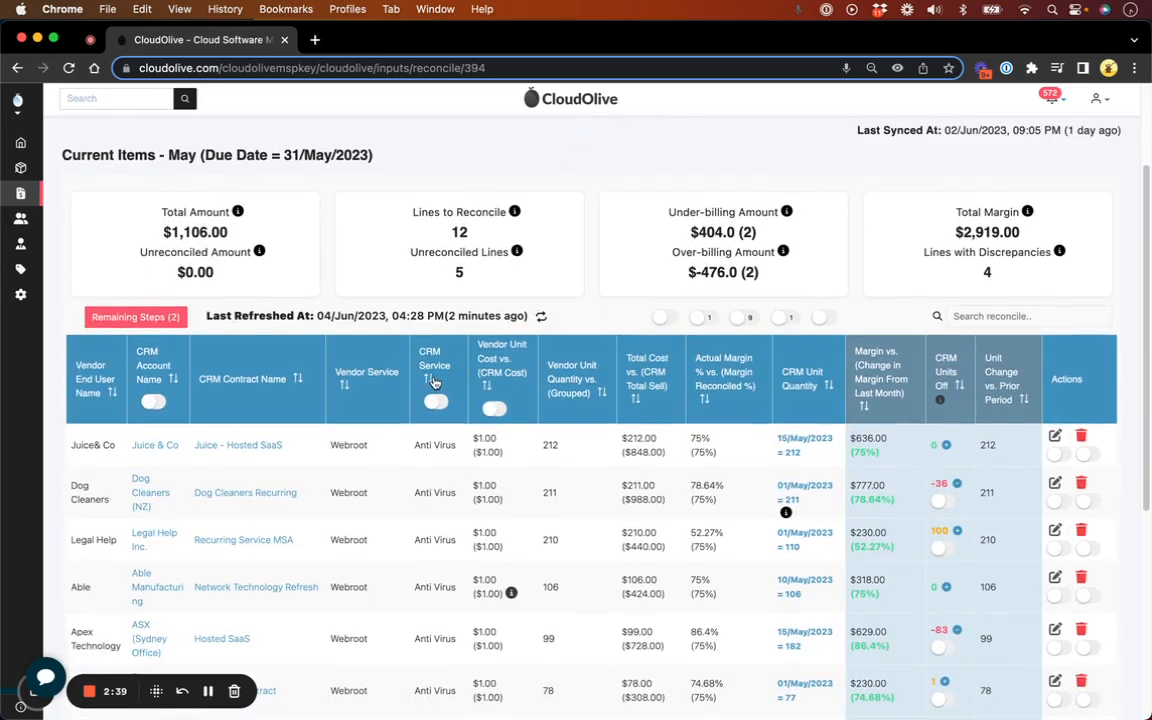
- Sort the Webroot reconciliation lines by CRM Service in ascending order, with the lines lacking a service first
click(432, 380)
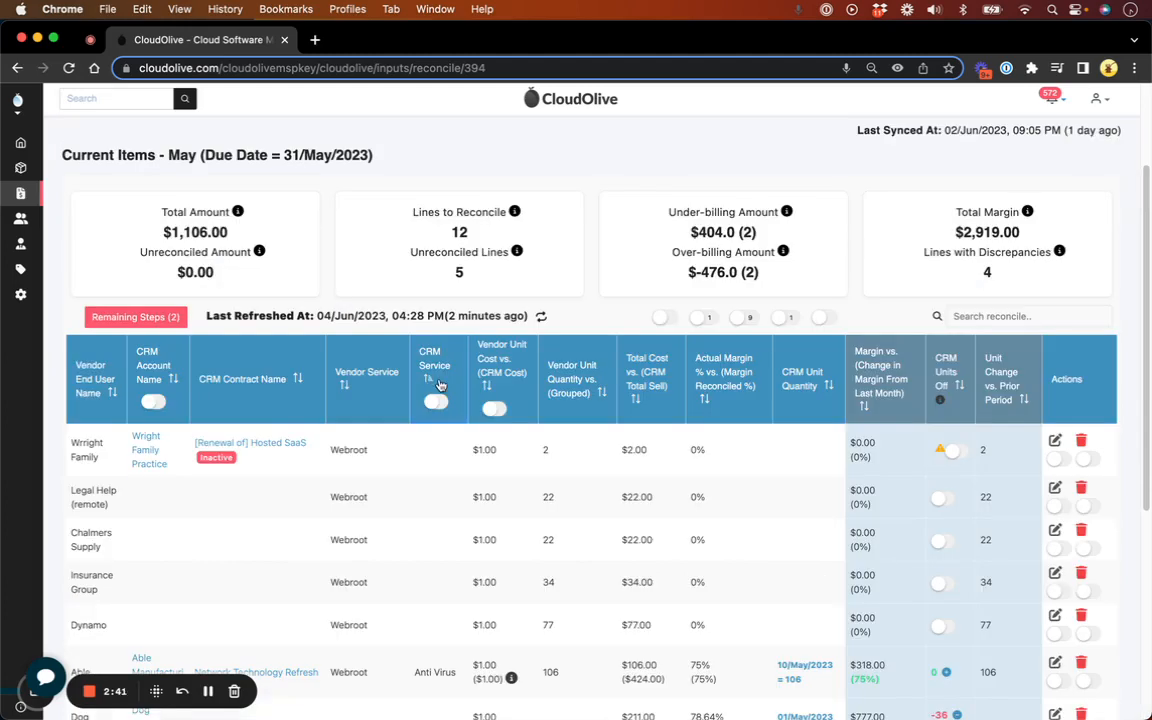
click(433, 379)
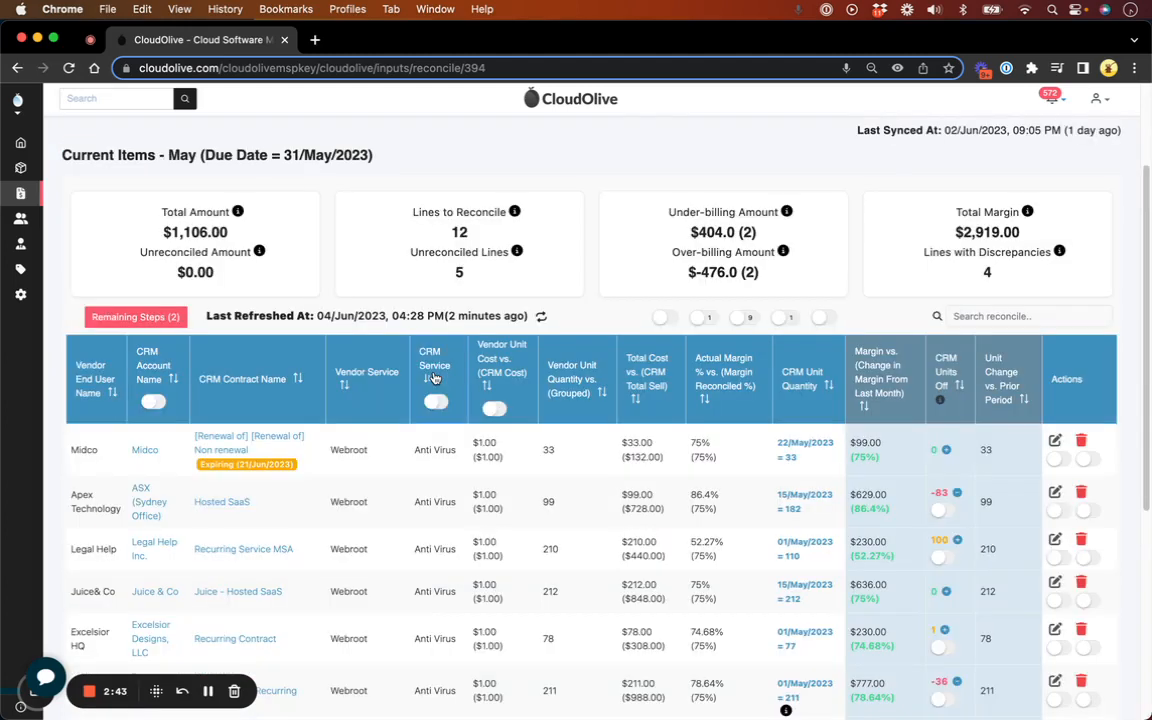
click(433, 378)
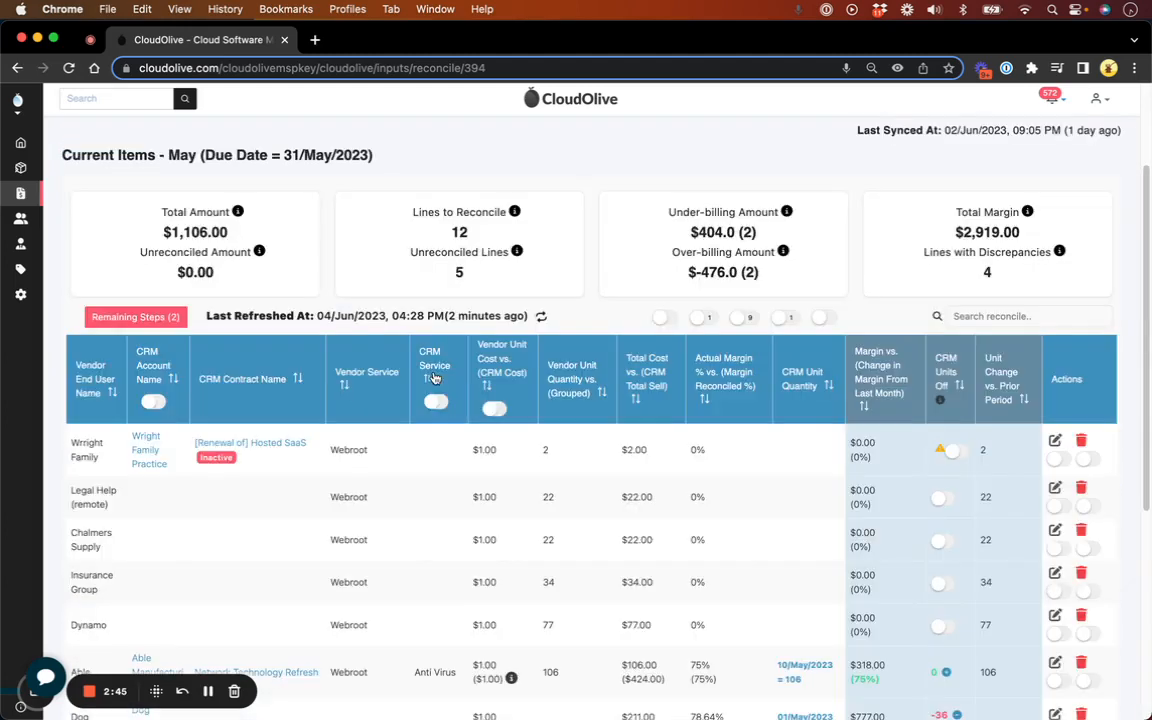
- Edit the Wrright Family line with the description "Client off-boarding.", pin that description and submit the record
scroll(425, 560, down, 2)
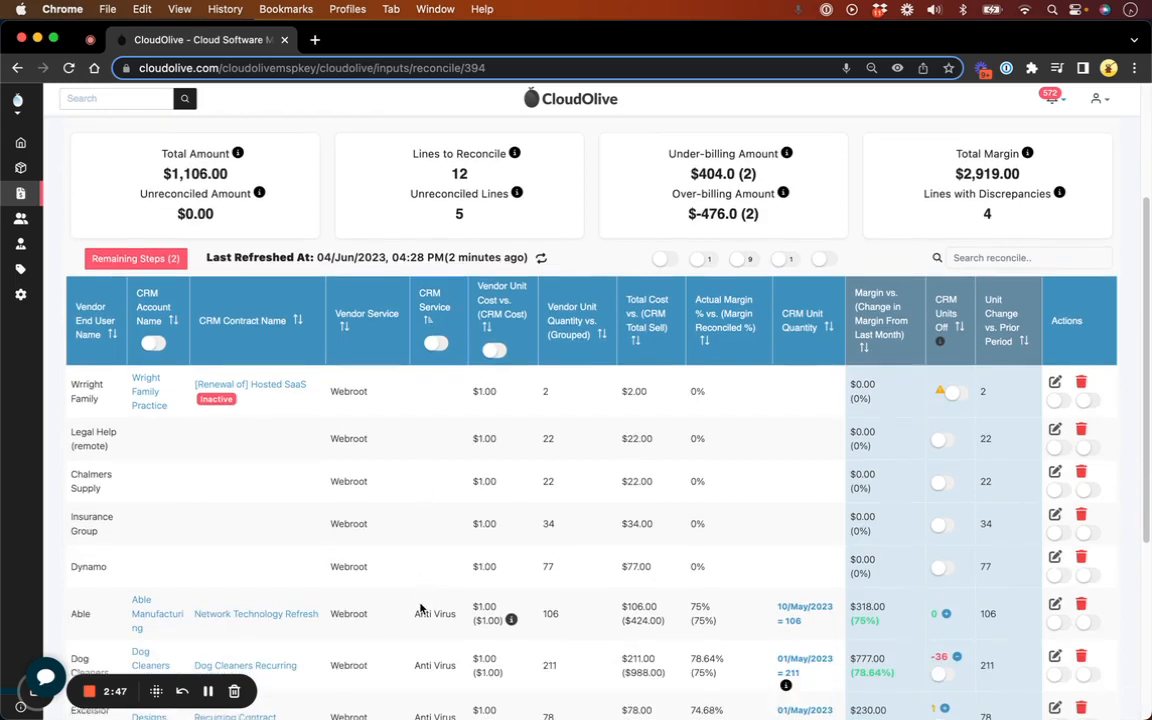
scroll(440, 565, down, 1)
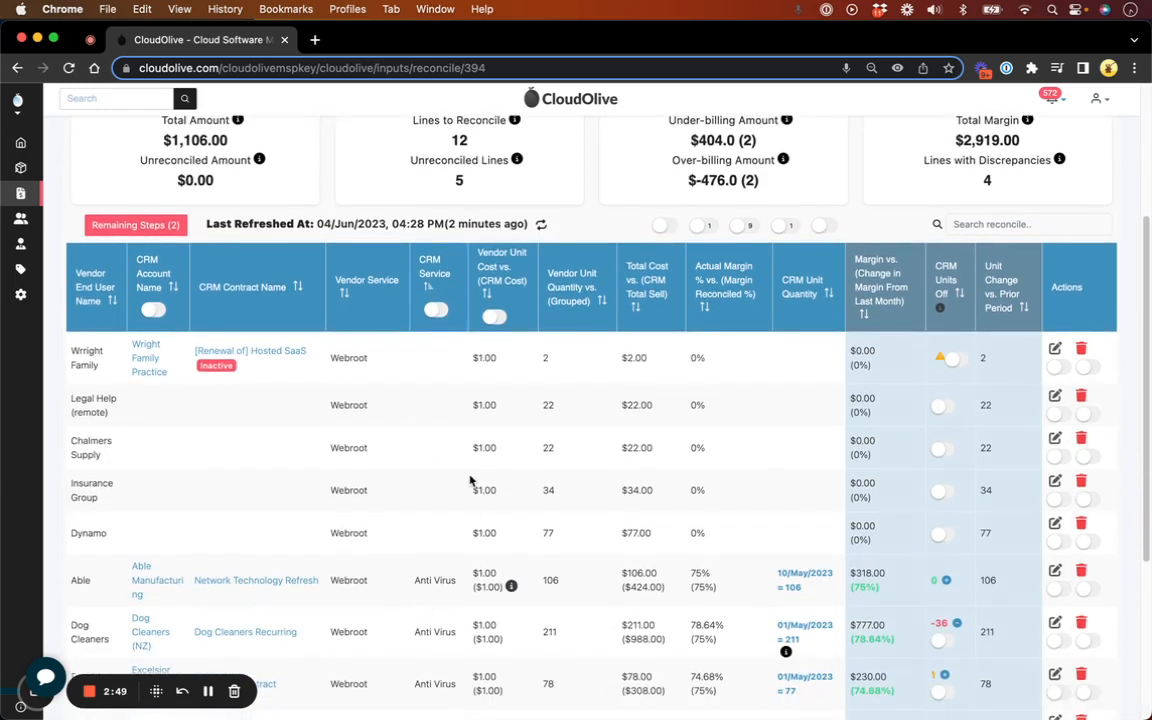
scroll(430, 470, down, 1)
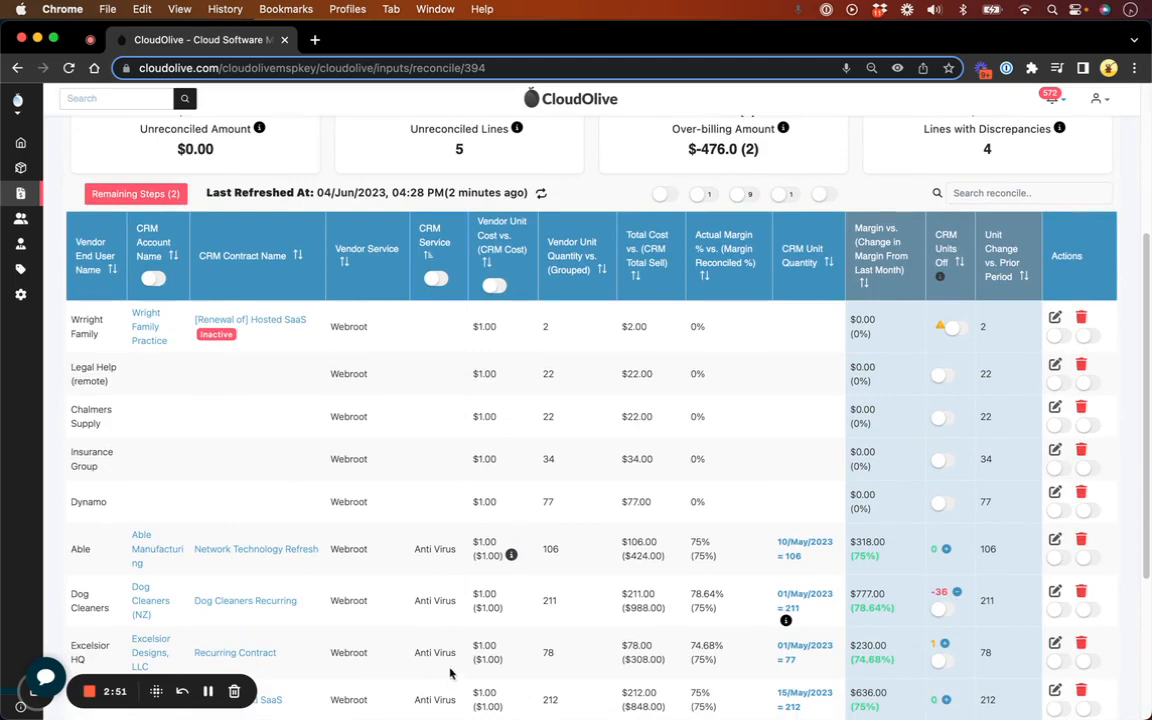
scroll(438, 453, up, 1)
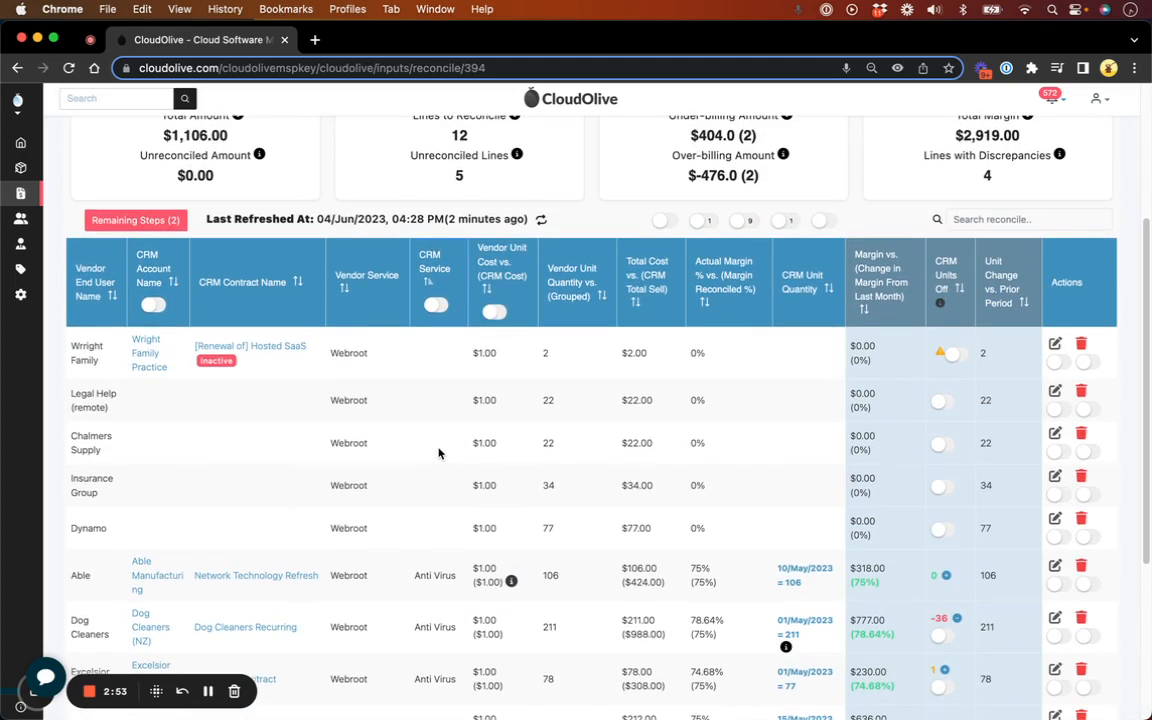
scroll(438, 453, down, 1)
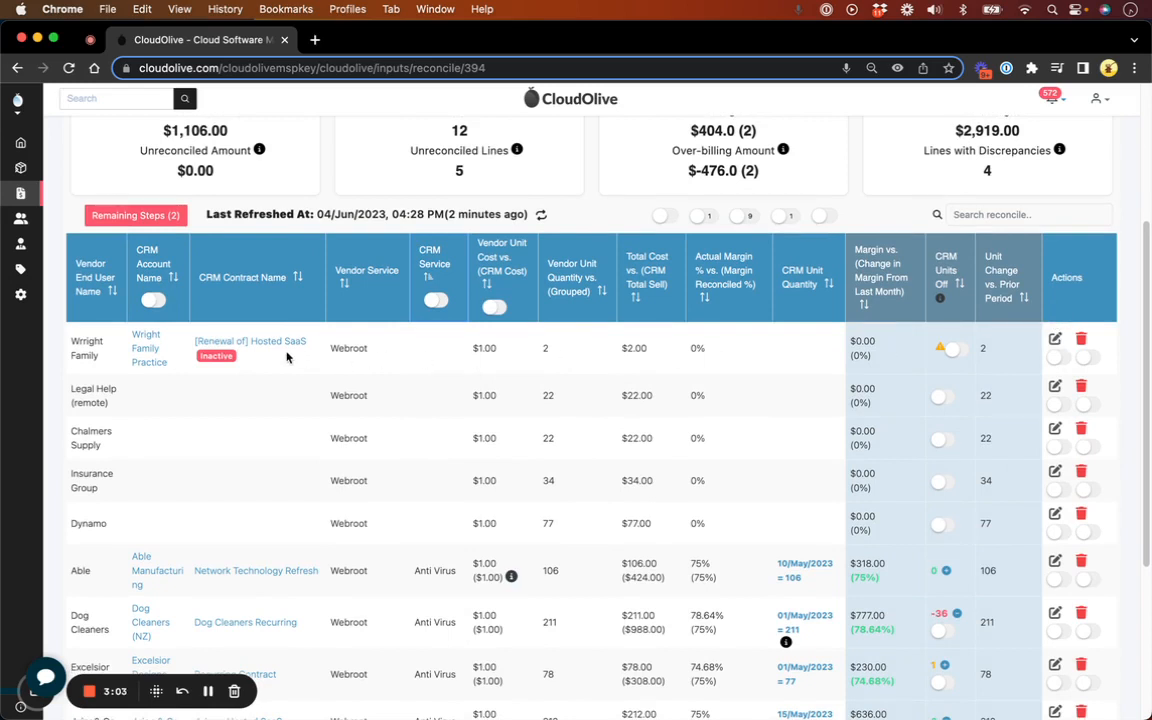
click(1055, 339)
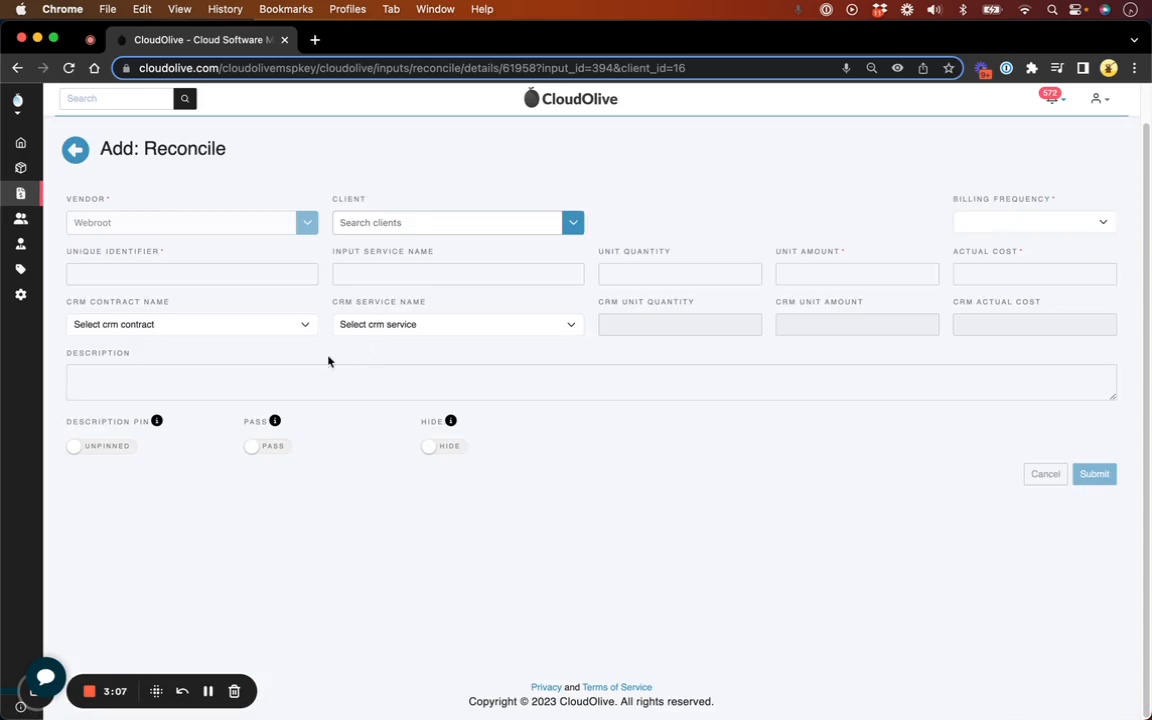
click(225, 385)
text(Client offco)
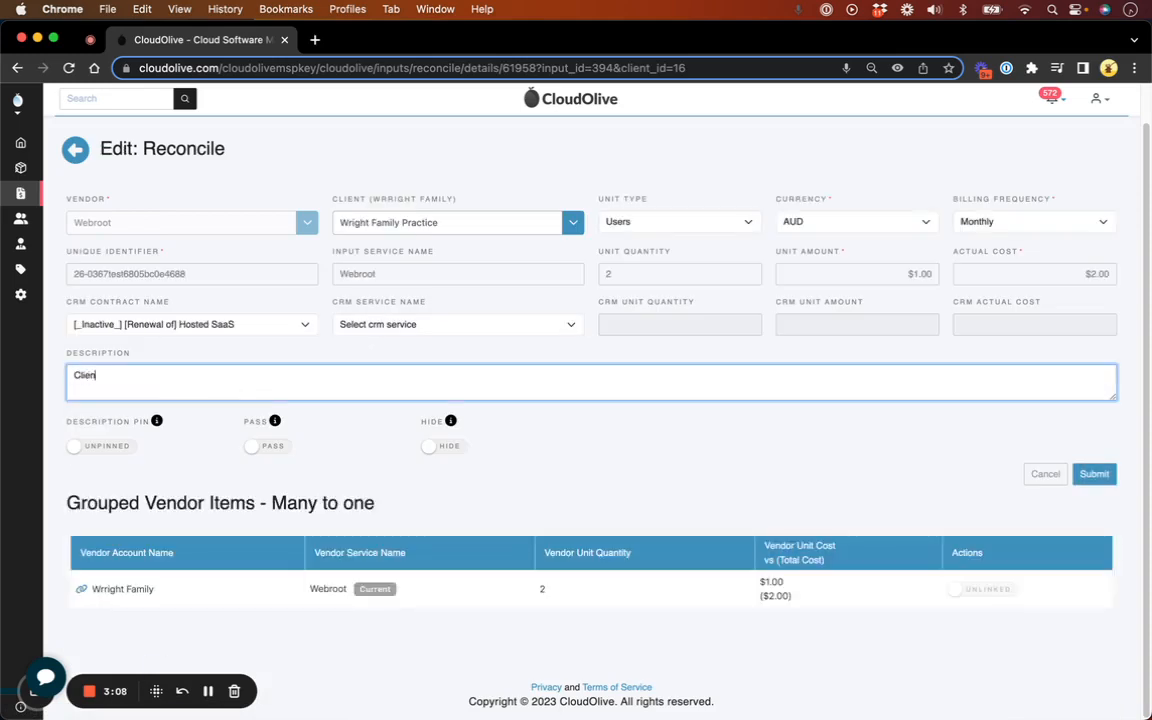
key(BackSpace)
text(boarind.)
key(BackSpace)
key(BackSpace)
key(BackSpace)
key(BackSpace)
key(BackSpace)
key(BackSpace)
key(BackSpace)
key(BackSpace)
key(BackSpace)
key(BackSpace)
text(-boardinb)
key(BackSpace)
text(g.)
click(106, 447)
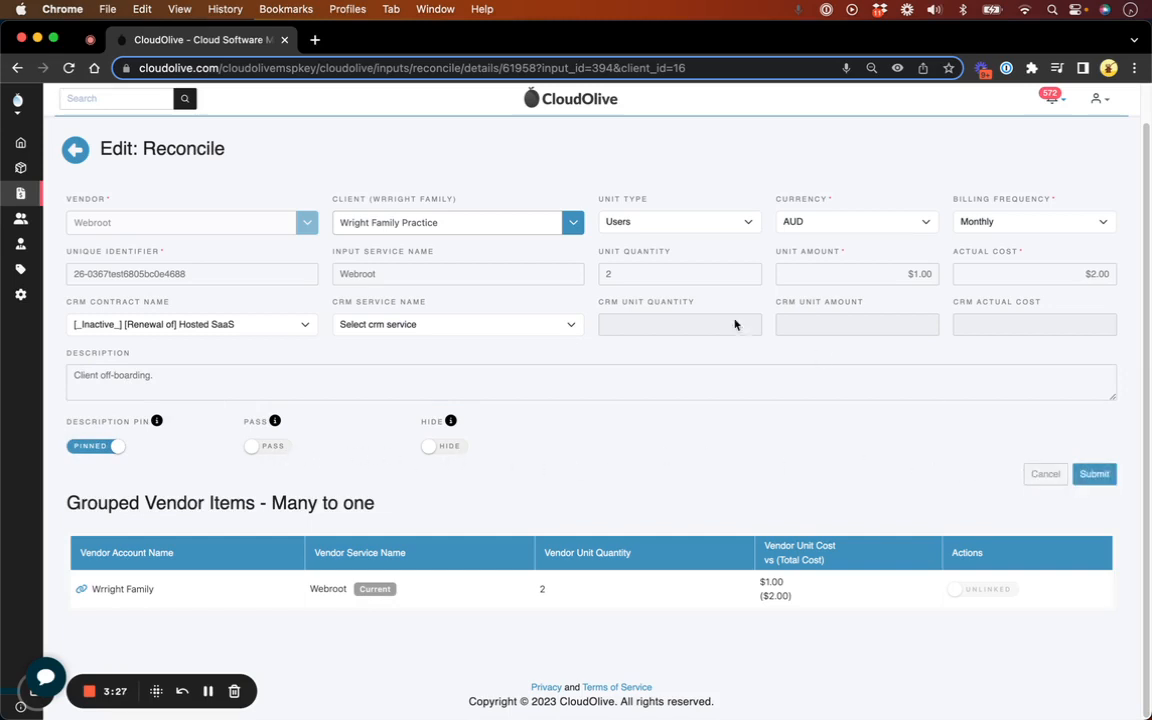
click(1097, 476)
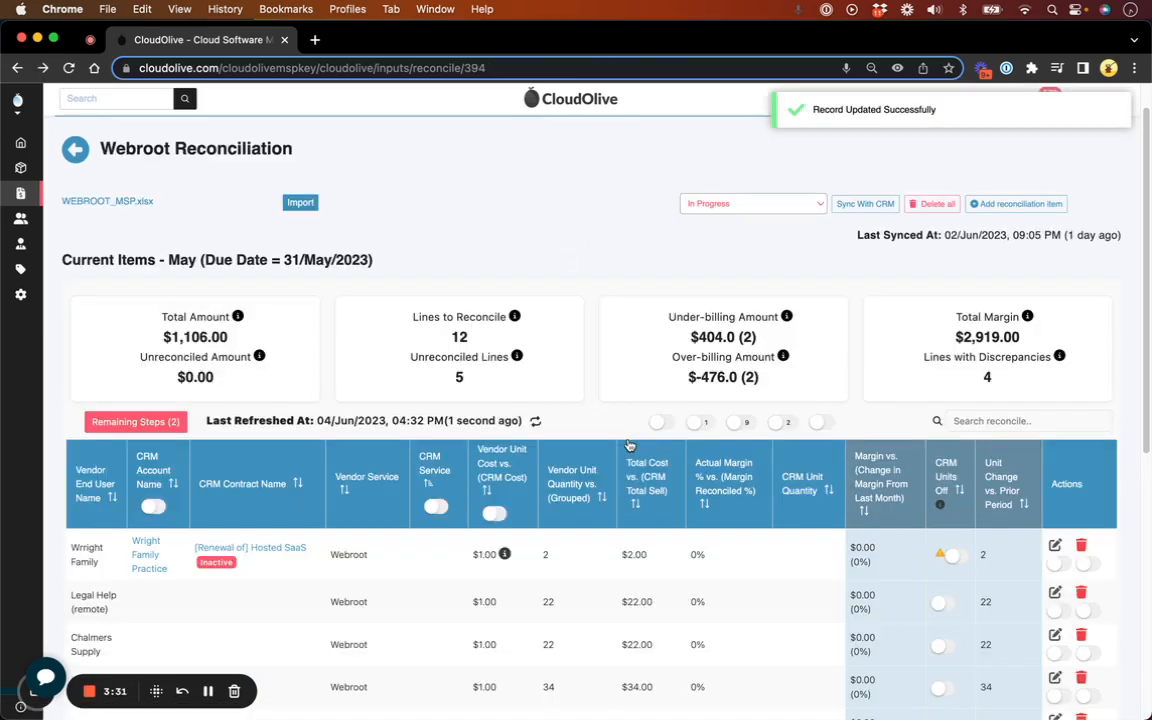
- Mark the Wrright Family line as passed for now so it shows again on the next cycle
scroll(510, 498, down, 1)
mouse_move(505, 498)
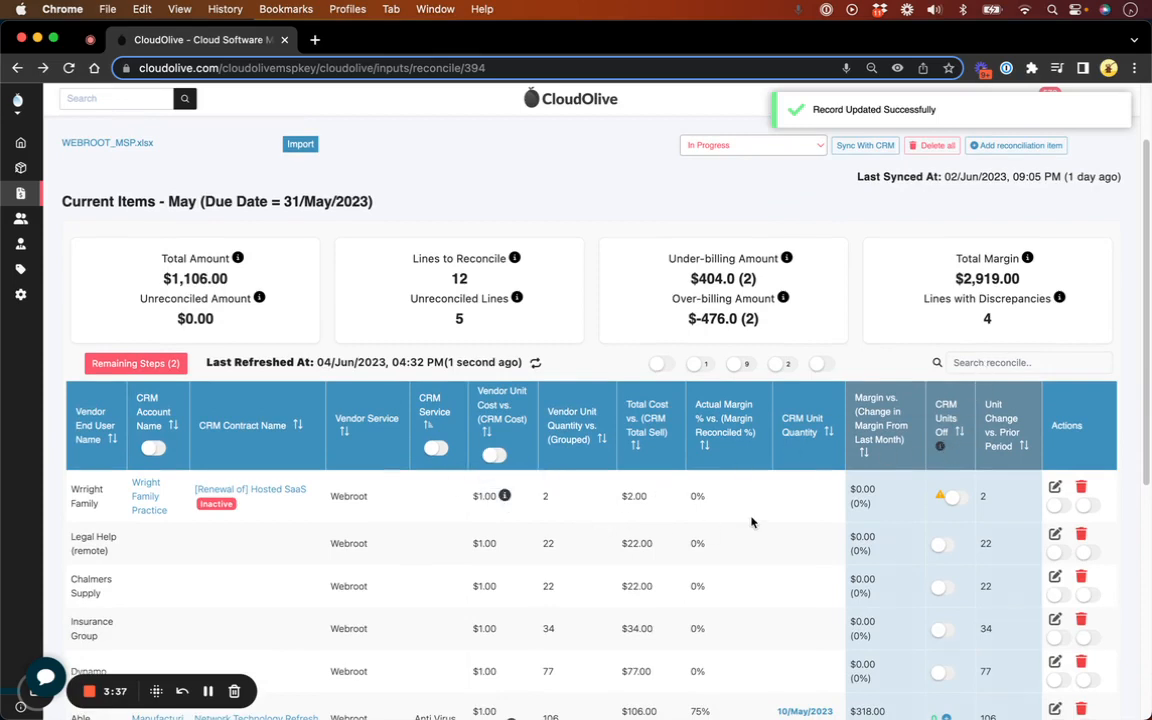
scroll(700, 515, down, 3)
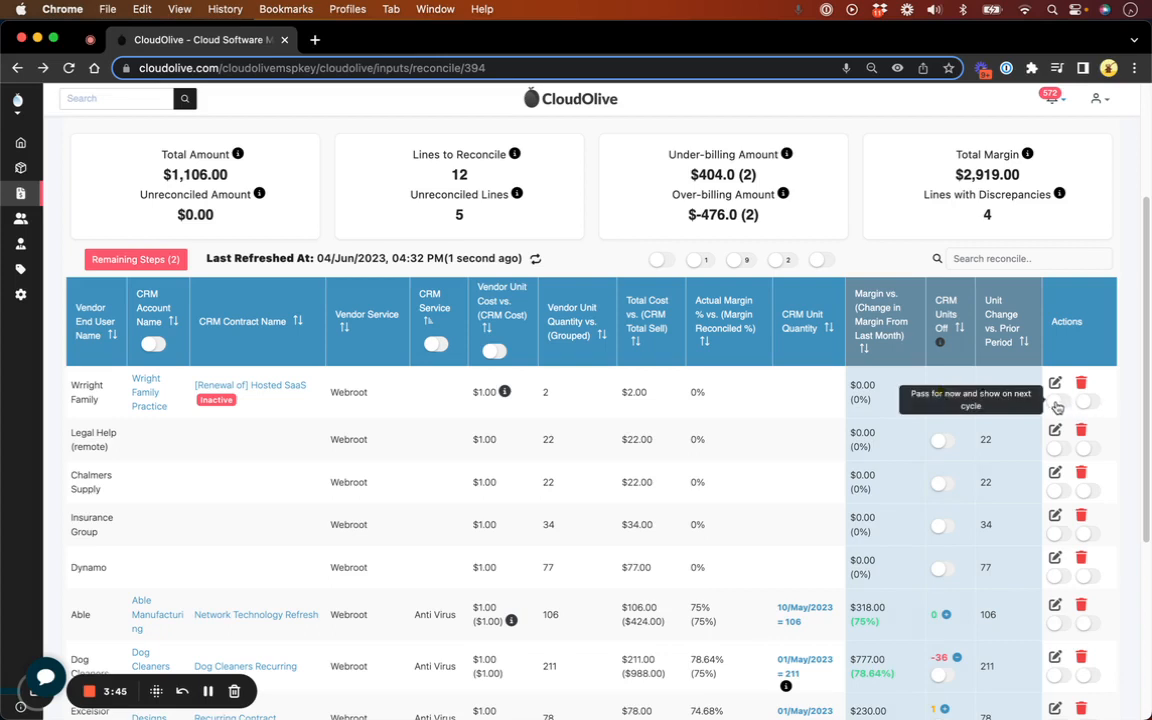
click(1057, 404)
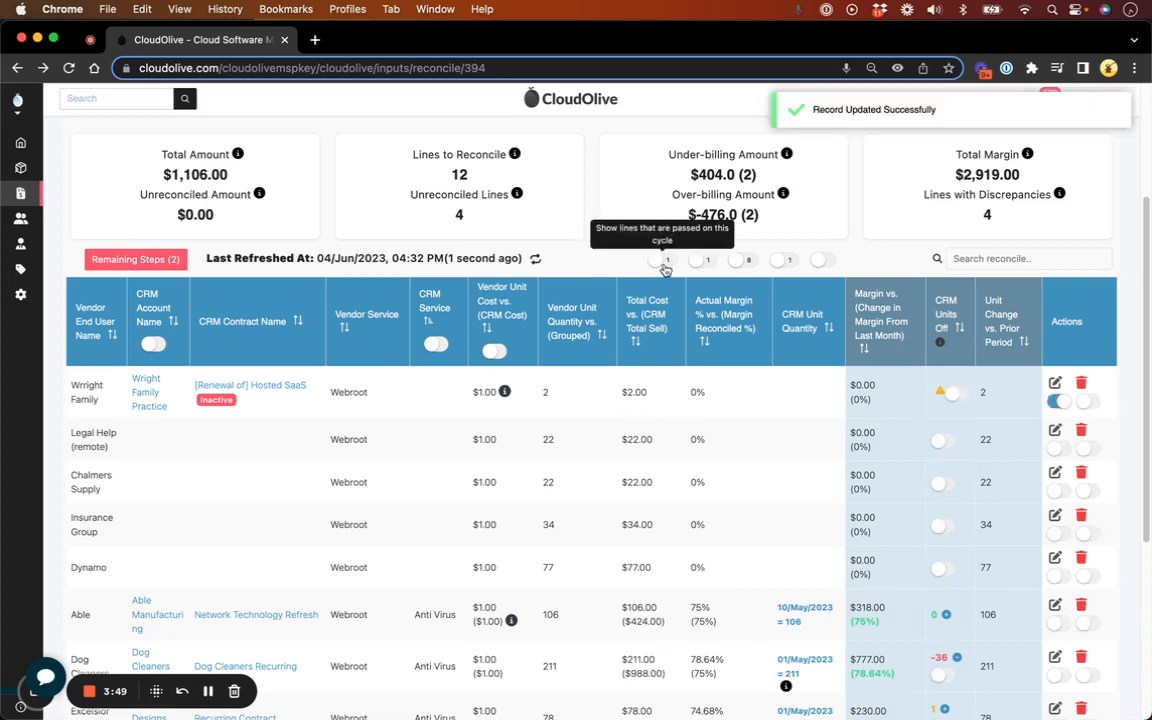
- Open the Dynamo line for editing and assign the client Dynamo Corp to it
scroll(617, 432, down, 2)
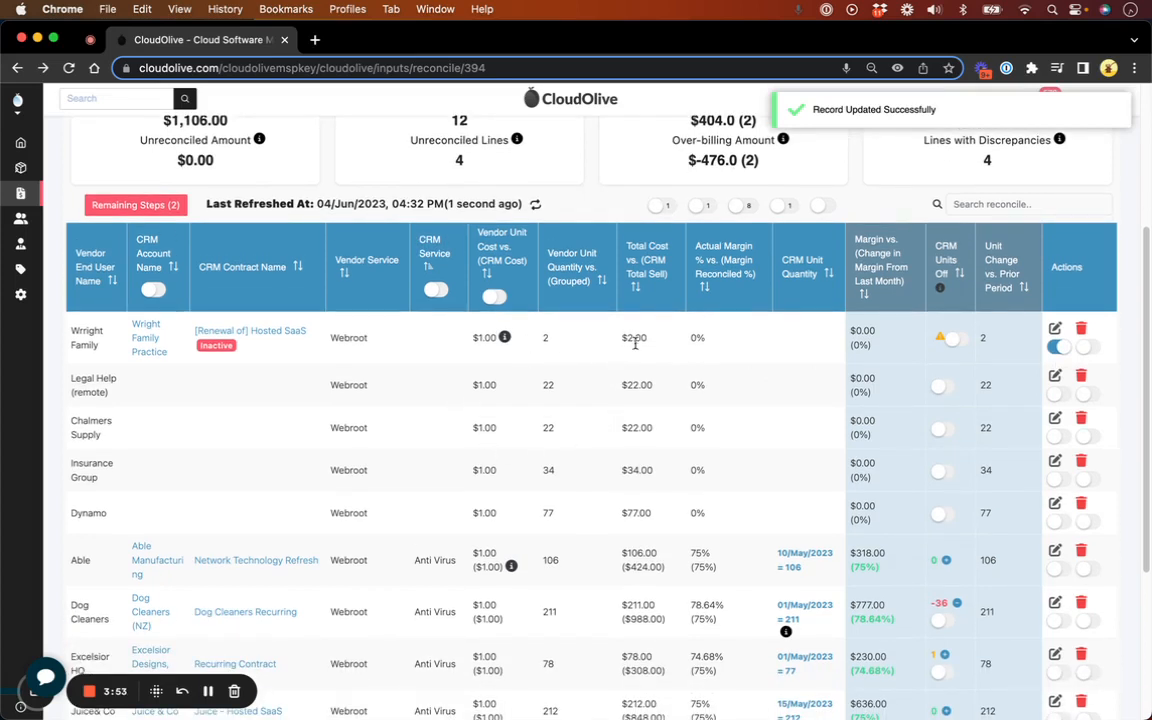
scroll(612, 429, down, 1)
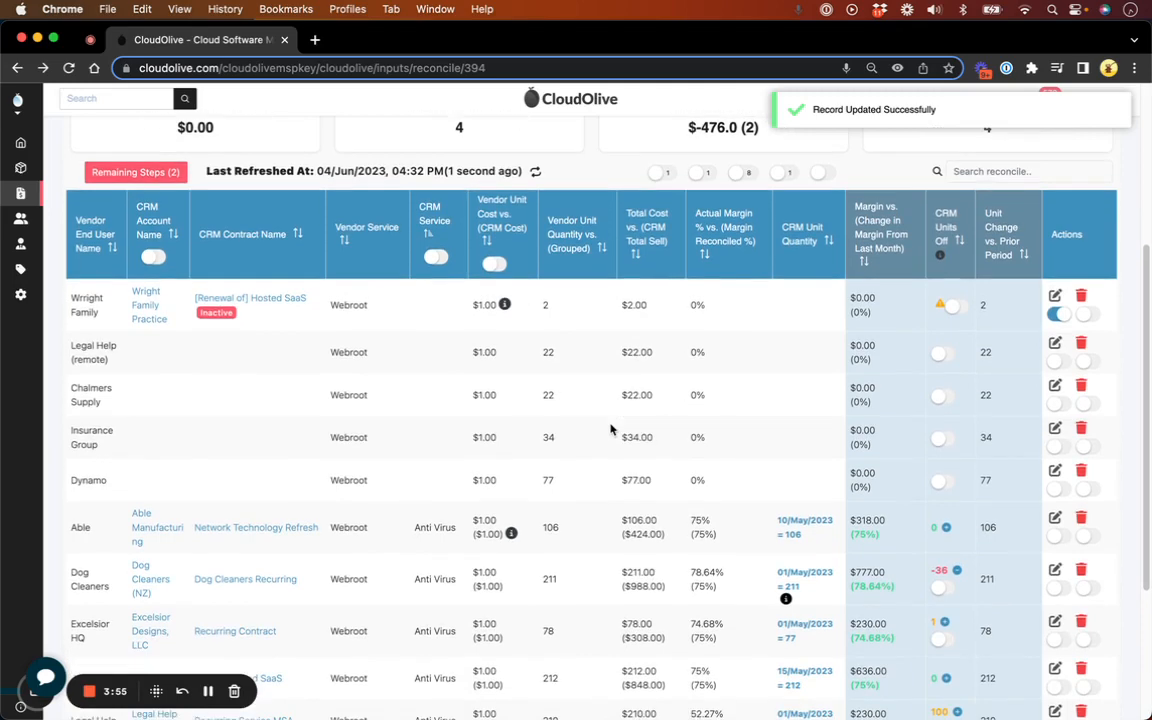
click(1056, 473)
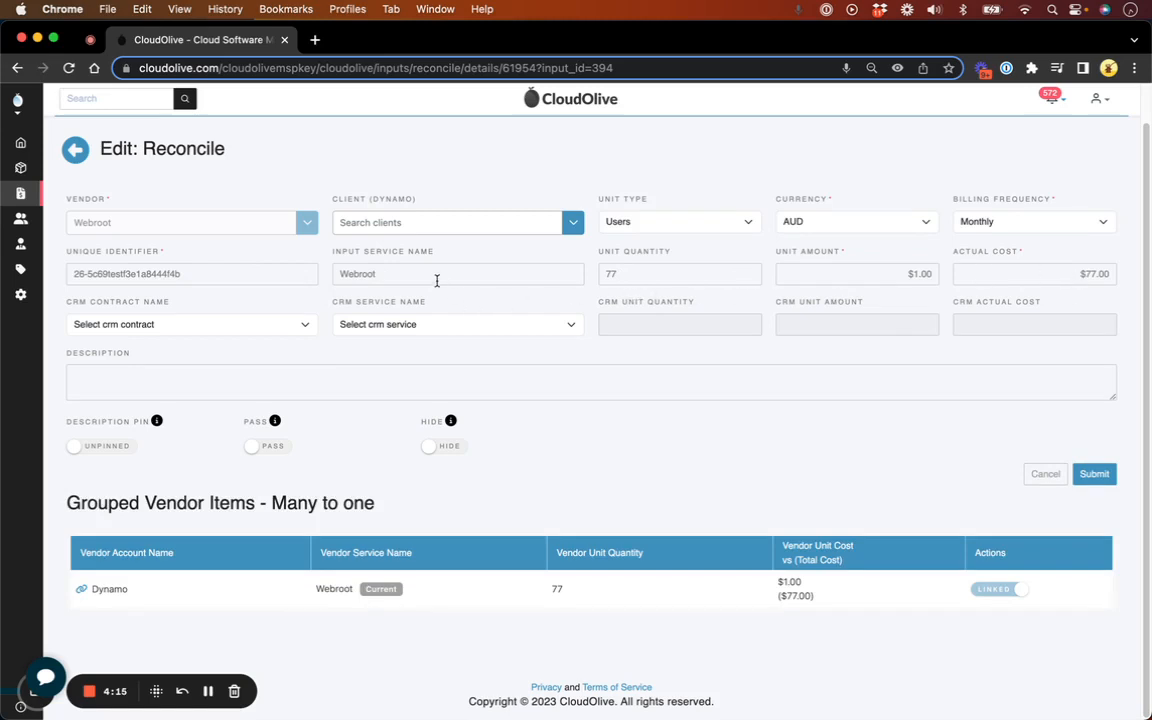
click(385, 226)
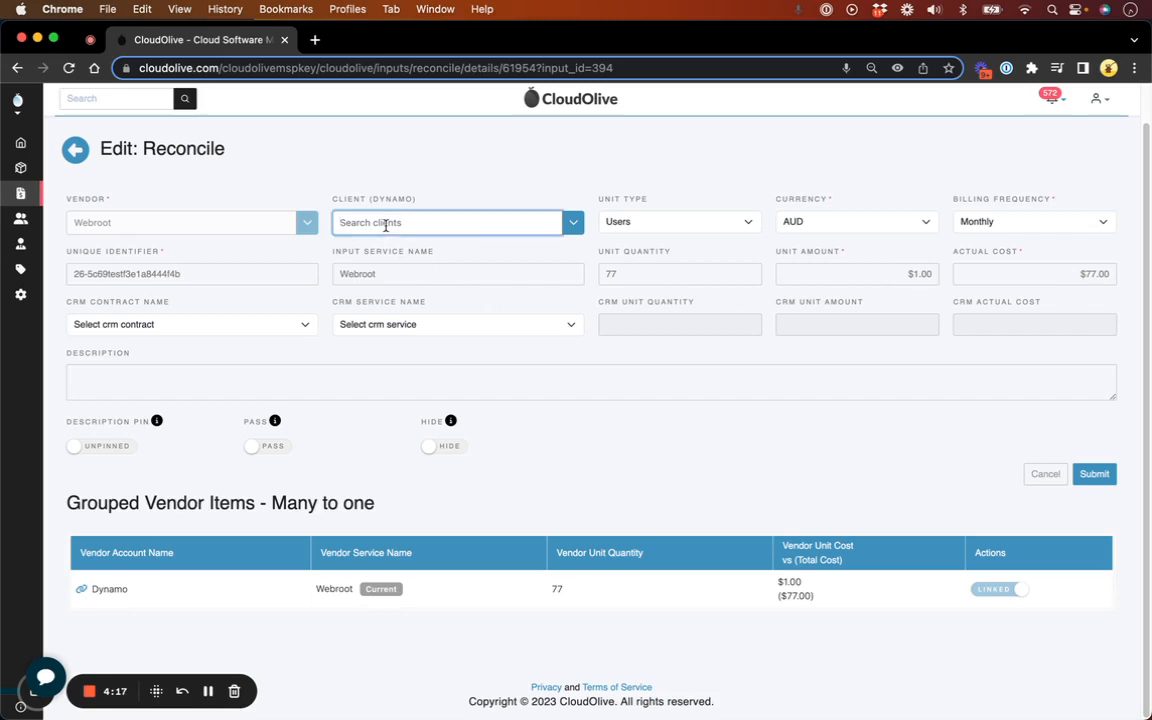
text(dyna)
click(404, 248)
- Map the Dynamo line to the contract Dynamo Corporation - Hosted SaaS with the Anti Virus service and submit the record
click(239, 324)
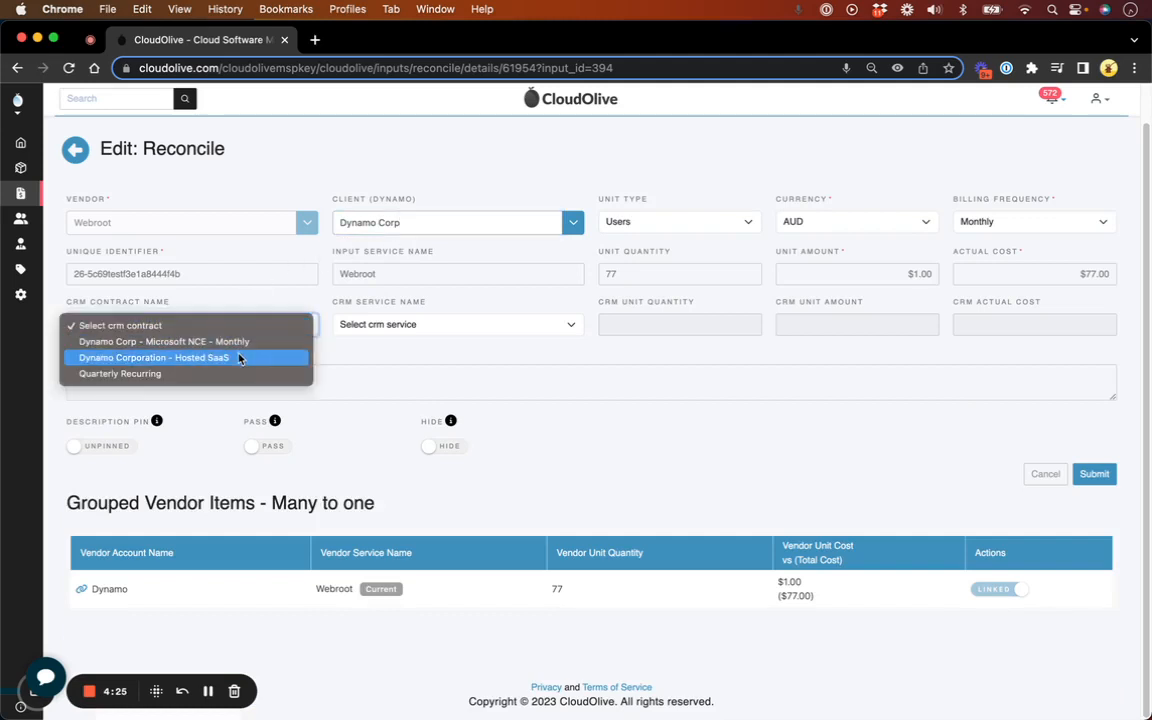
click(239, 357)
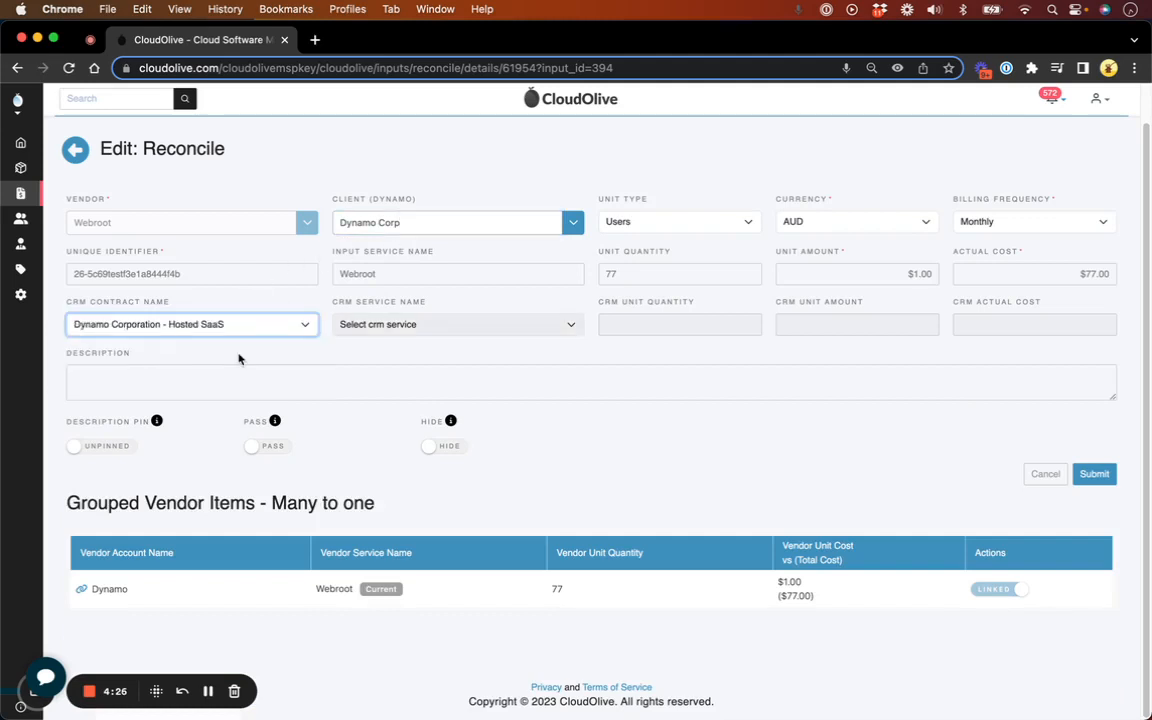
click(512, 328)
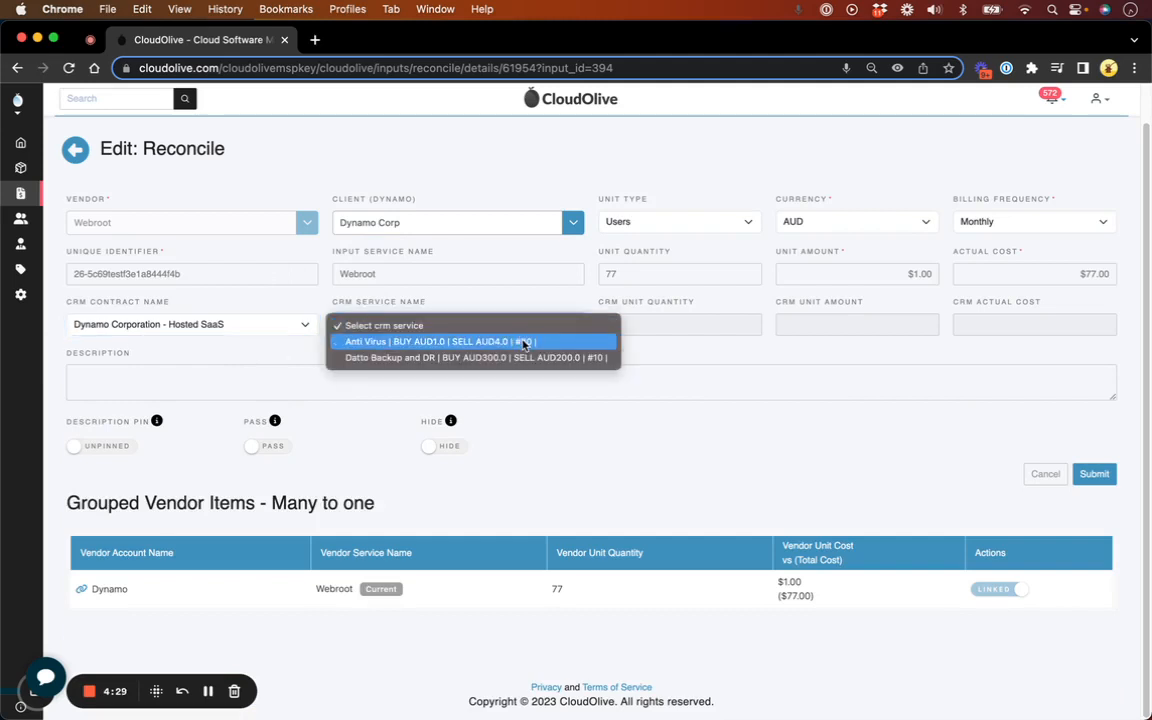
click(523, 342)
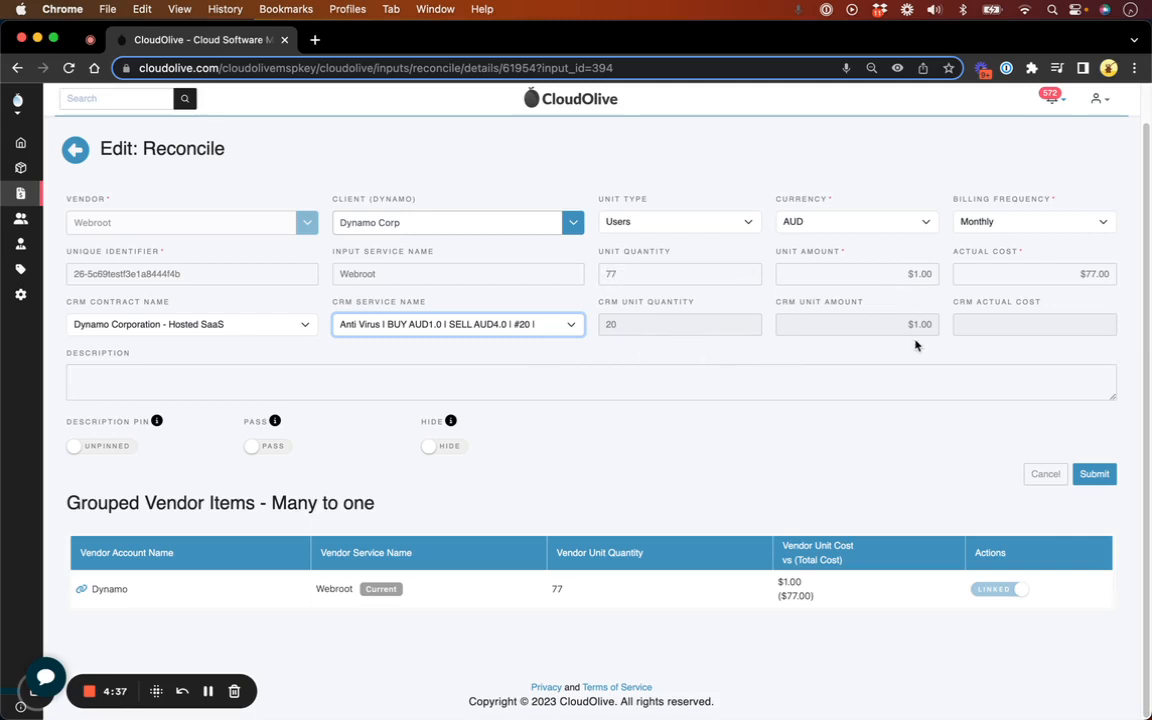
click(450, 324)
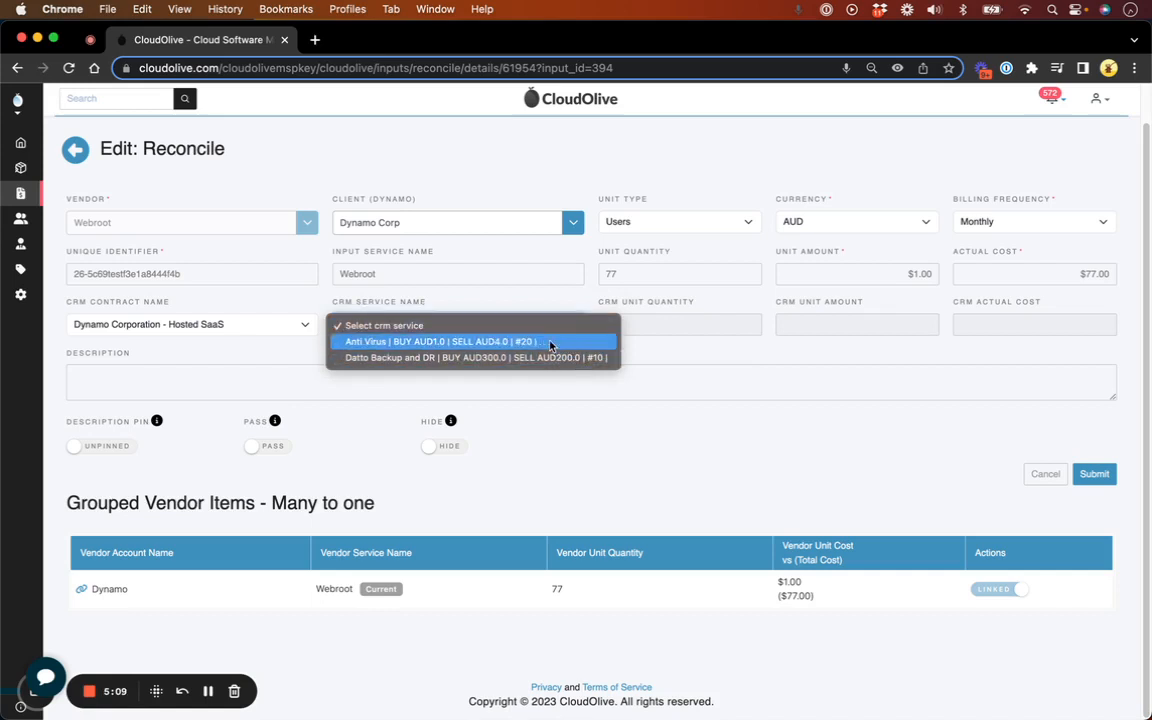
click(547, 342)
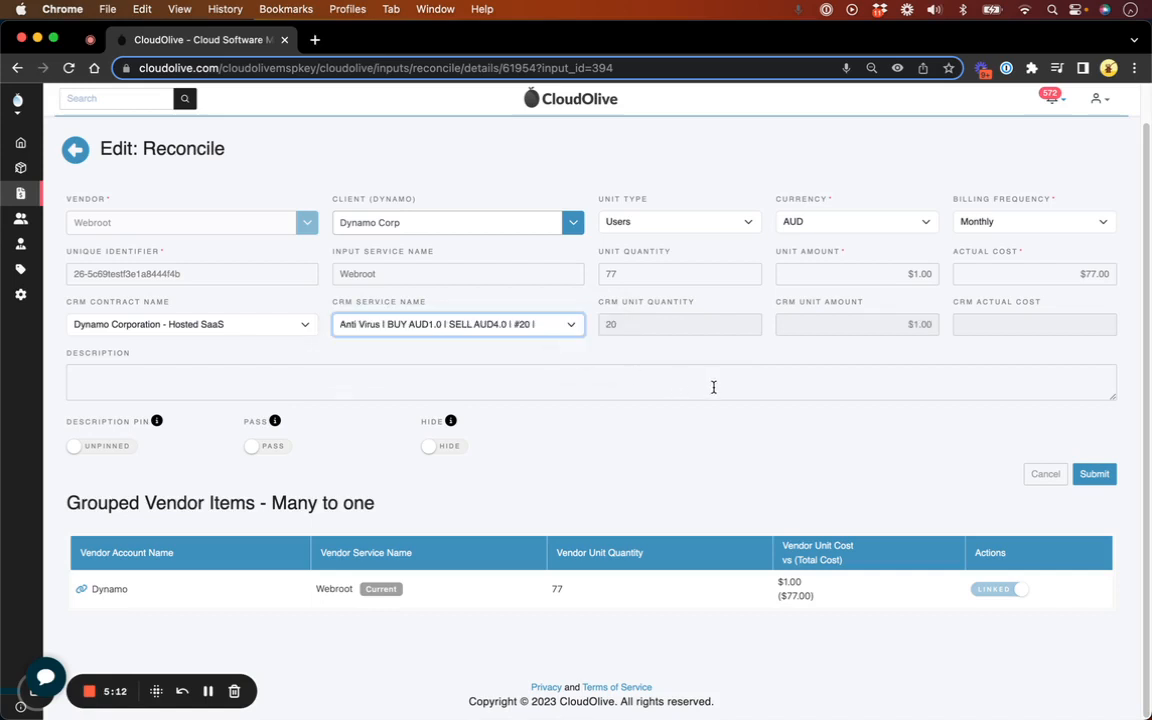
click(1097, 476)
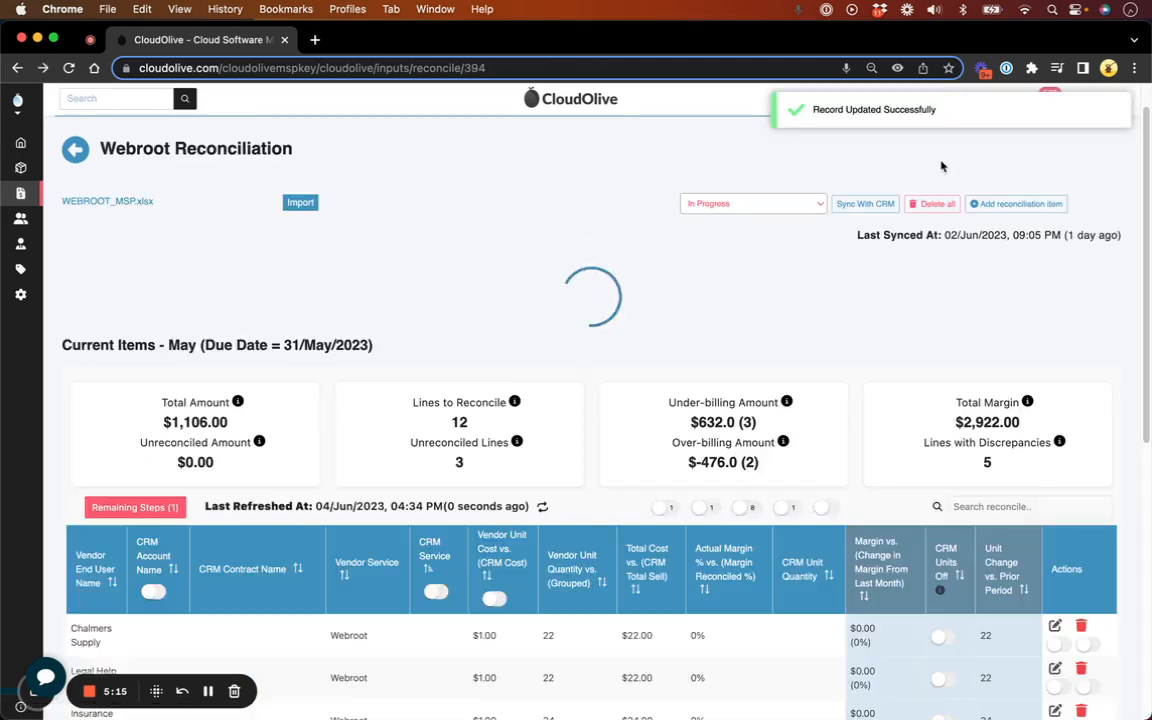
- Mark the unmapped Chalmers Supply, Legal Help (remote) and Insurance Group lines as passed
scroll(750, 310, down, 3)
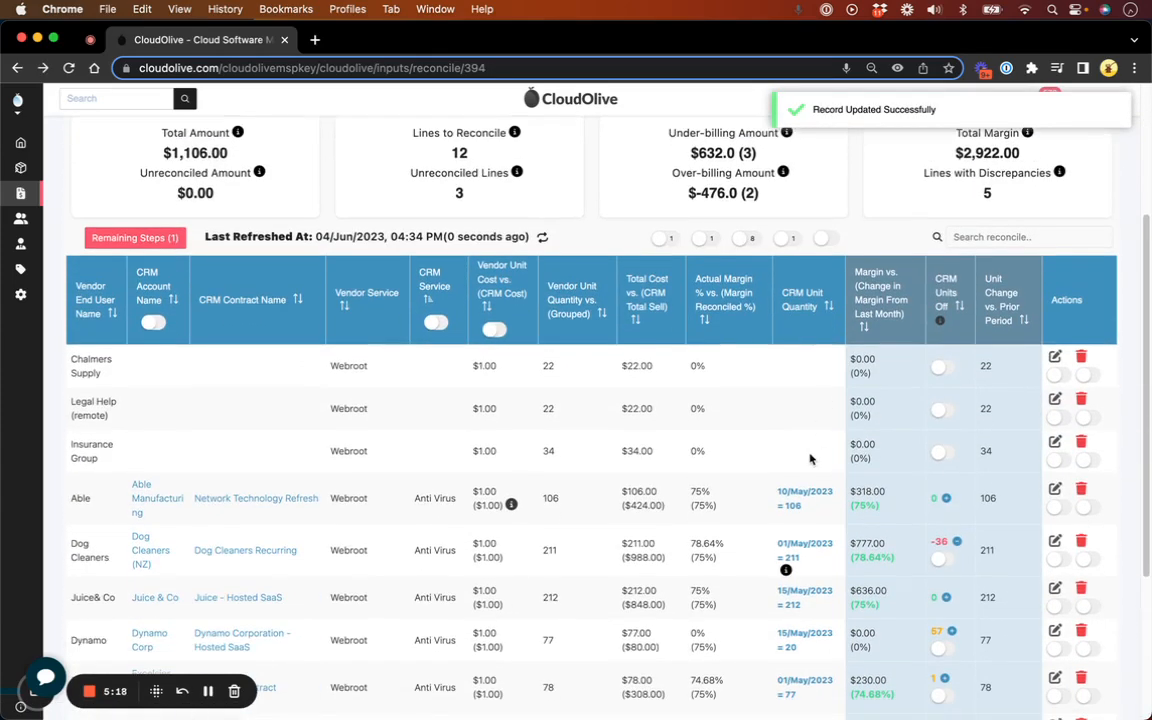
scroll(720, 450, down, 1)
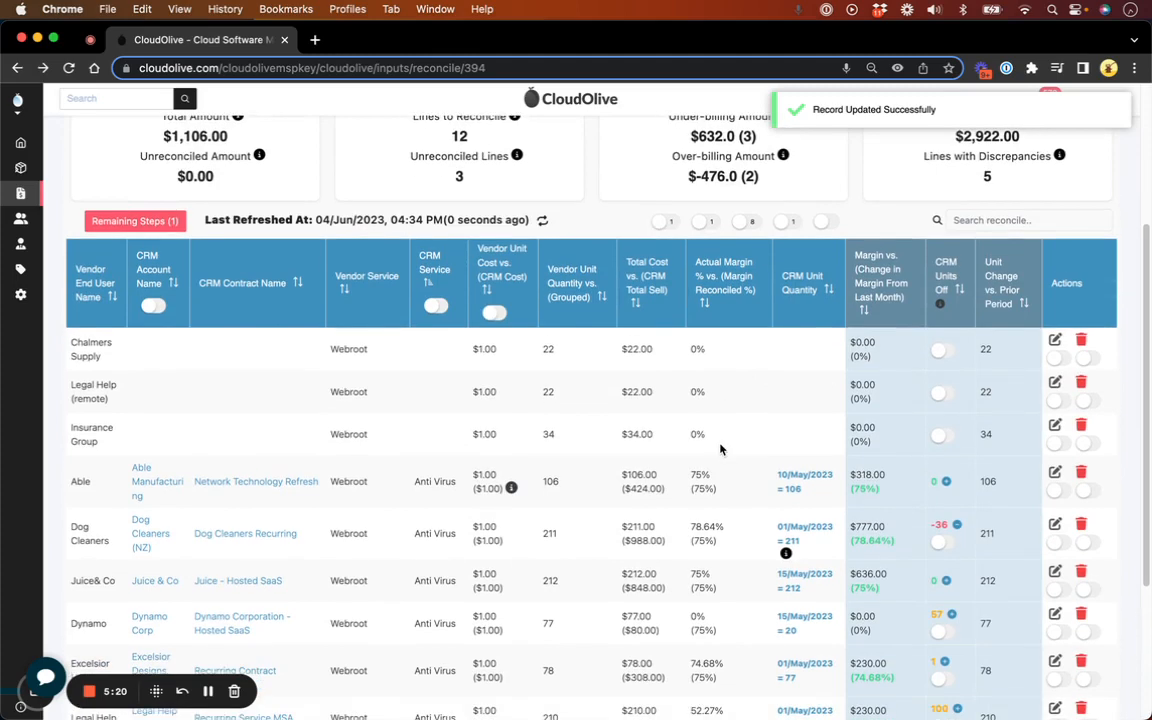
scroll(720, 450, up, 1)
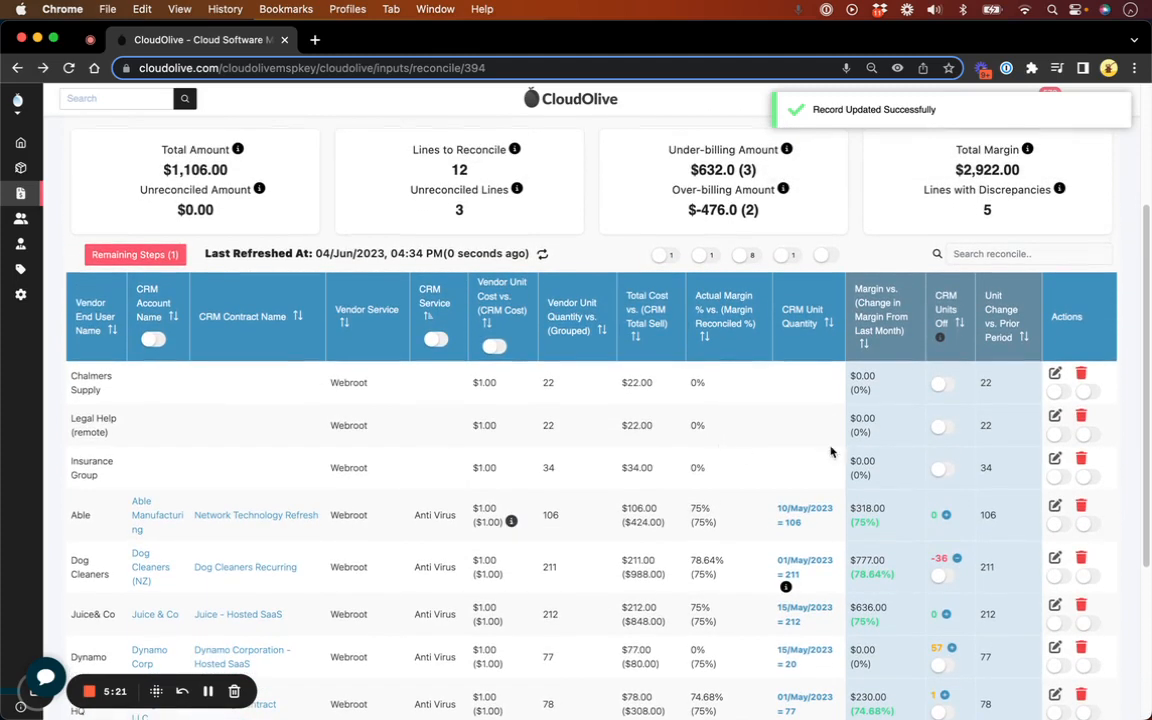
click(1057, 391)
click(1058, 433)
click(1058, 477)
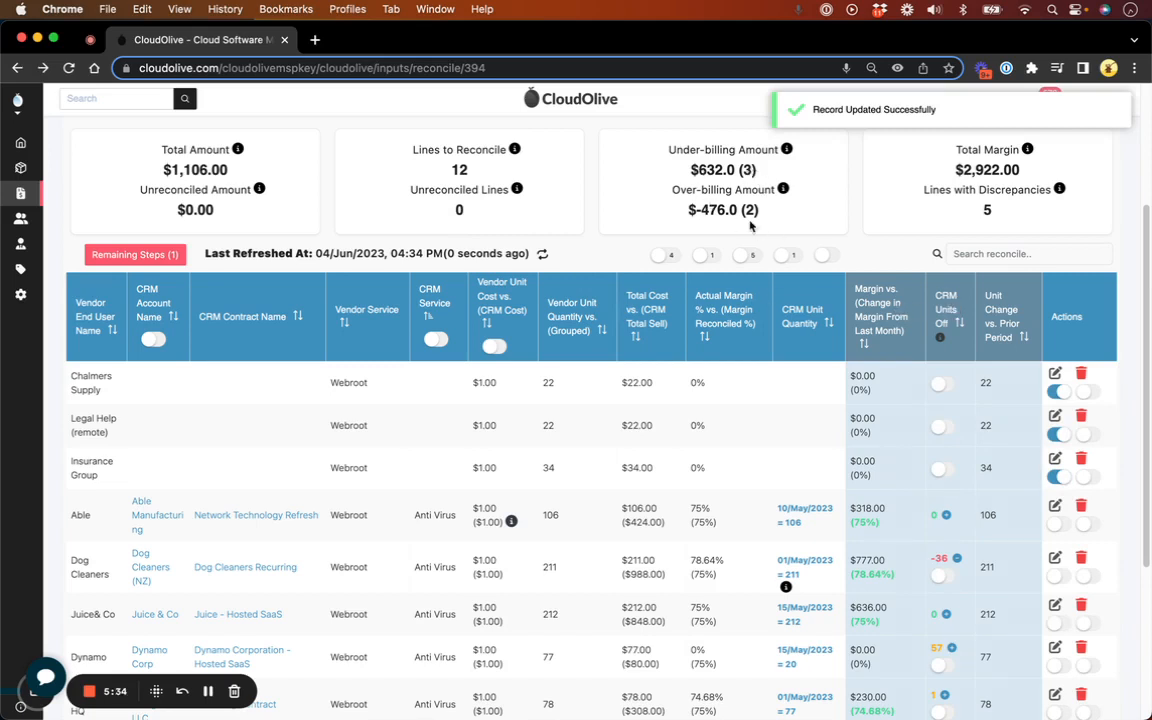
- Sort the reconciliation lines by CRM Units Off, compare both orders and leave them in descending order
click(959, 325)
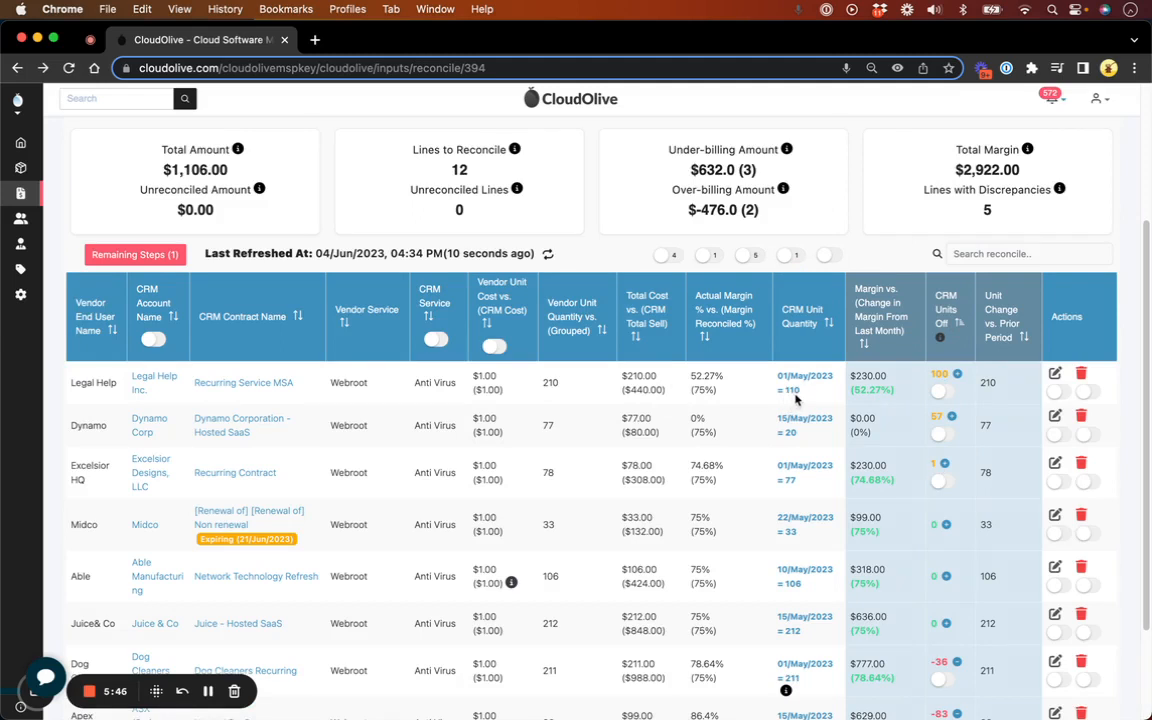
double_click(942, 376)
click(983, 400)
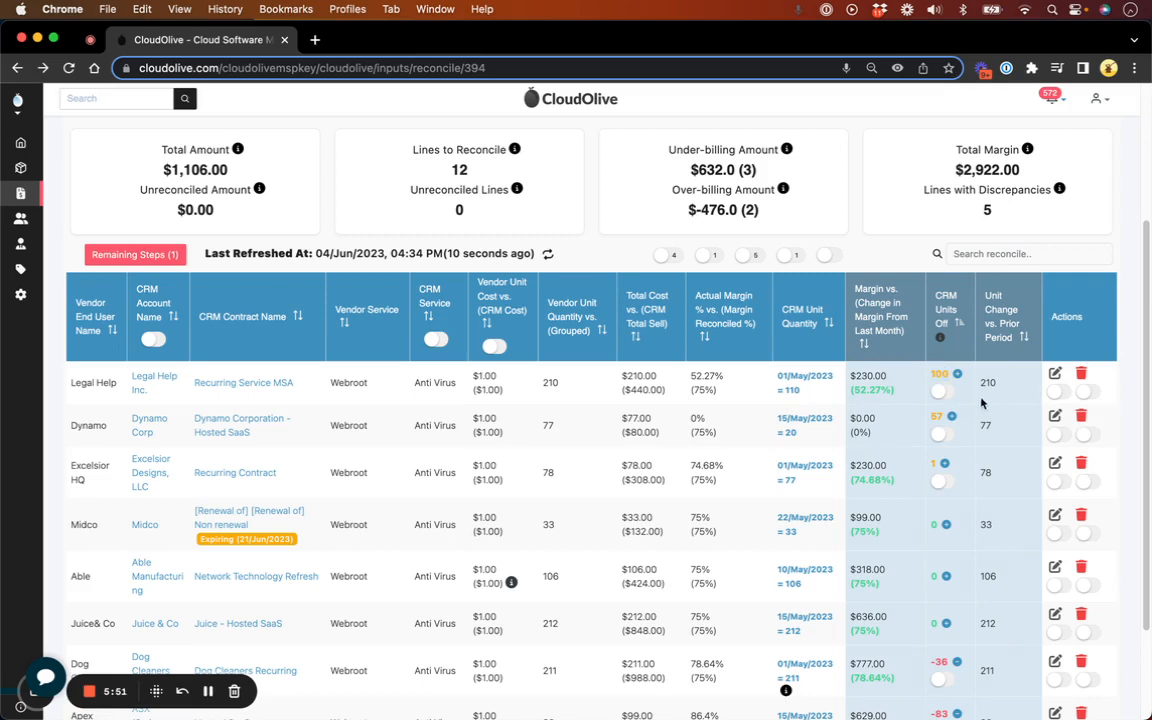
click(957, 327)
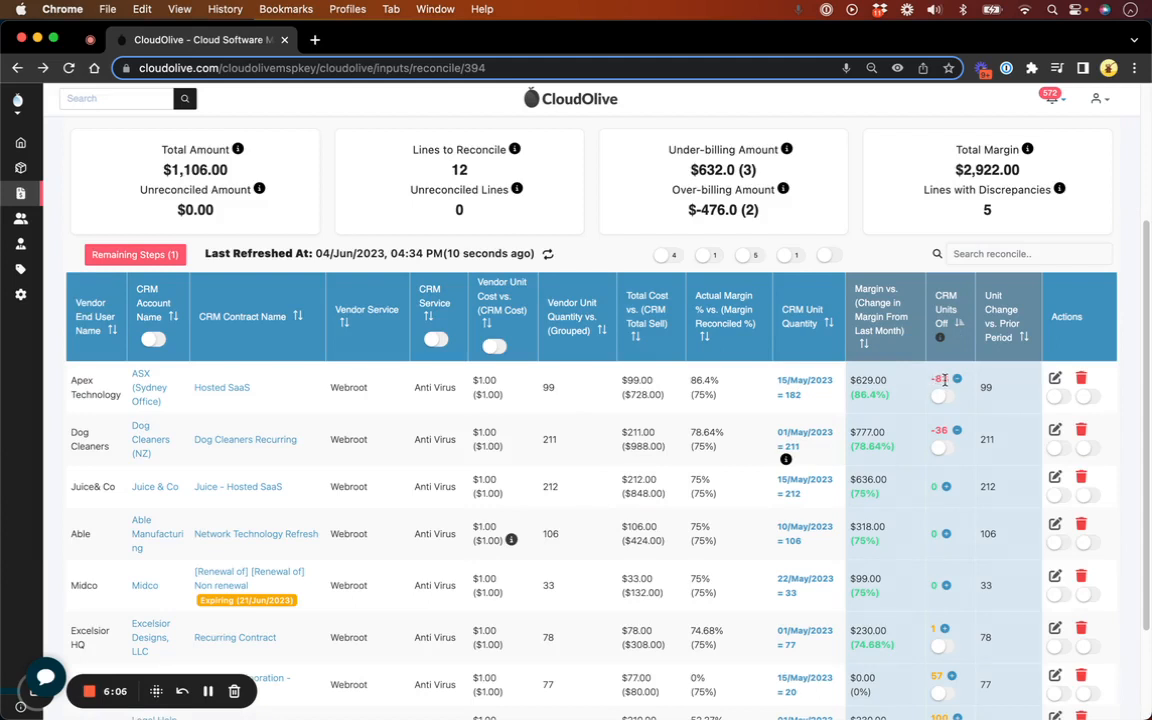
click(958, 324)
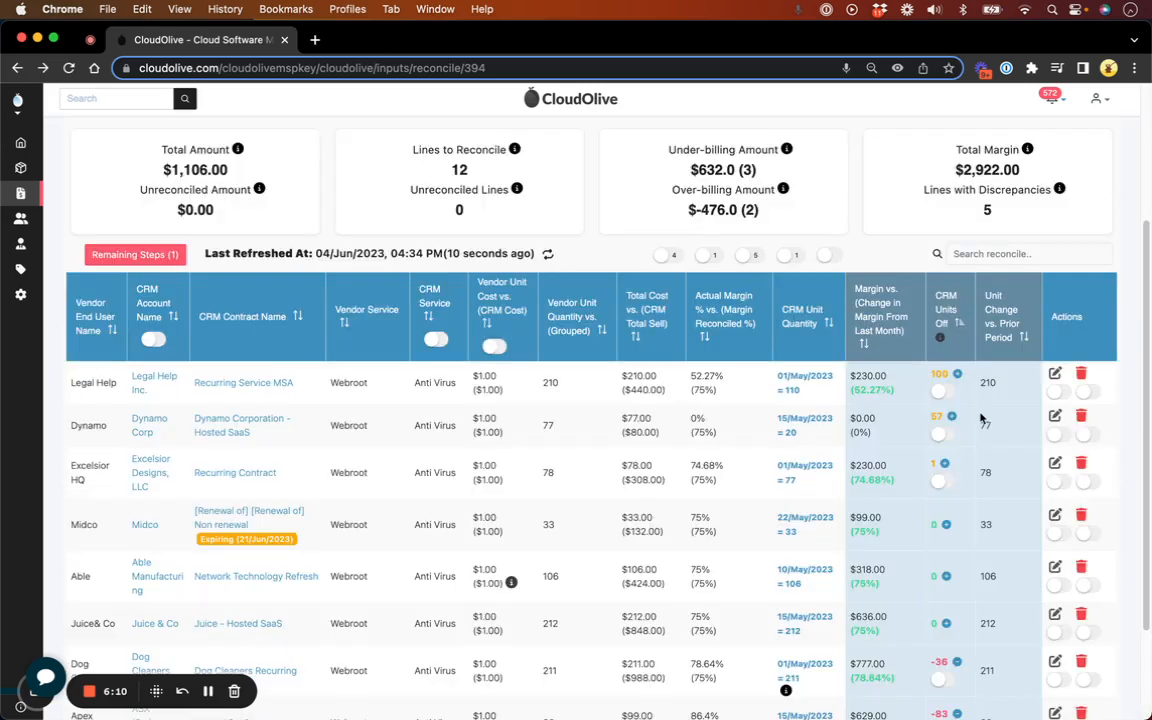
- Review the account input checkpoints under the remaining steps, including lines with discrepancies, and collapse the list again
click(156, 256)
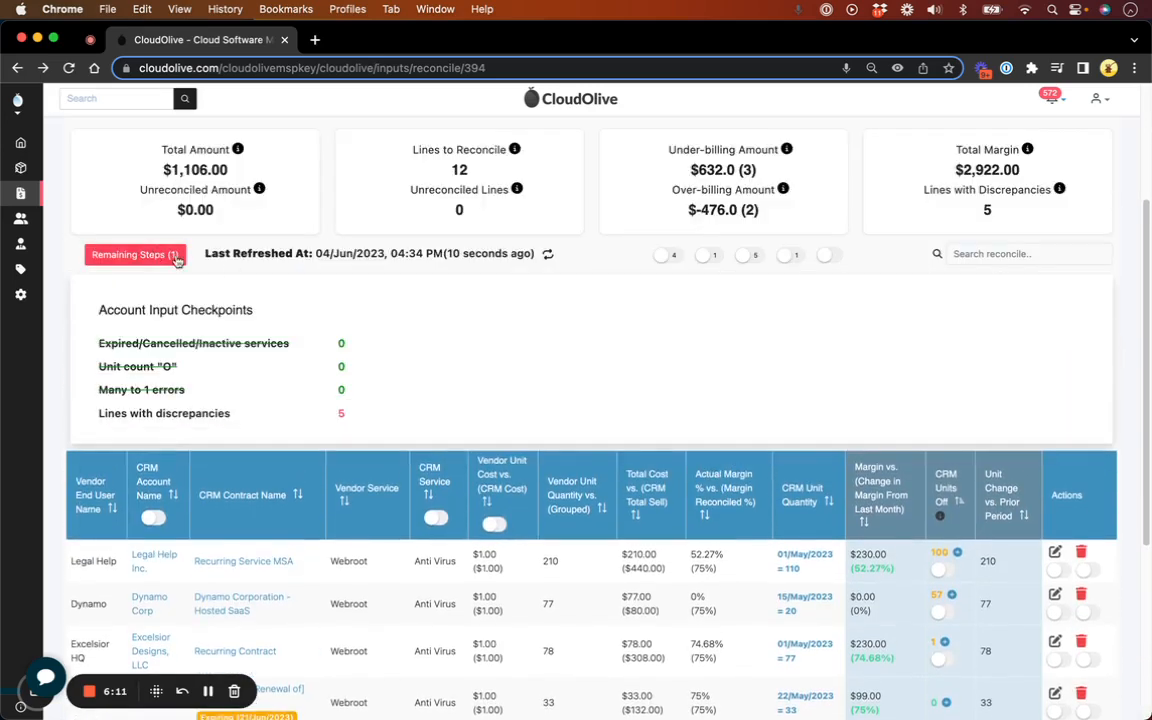
scroll(340, 360, down, 1)
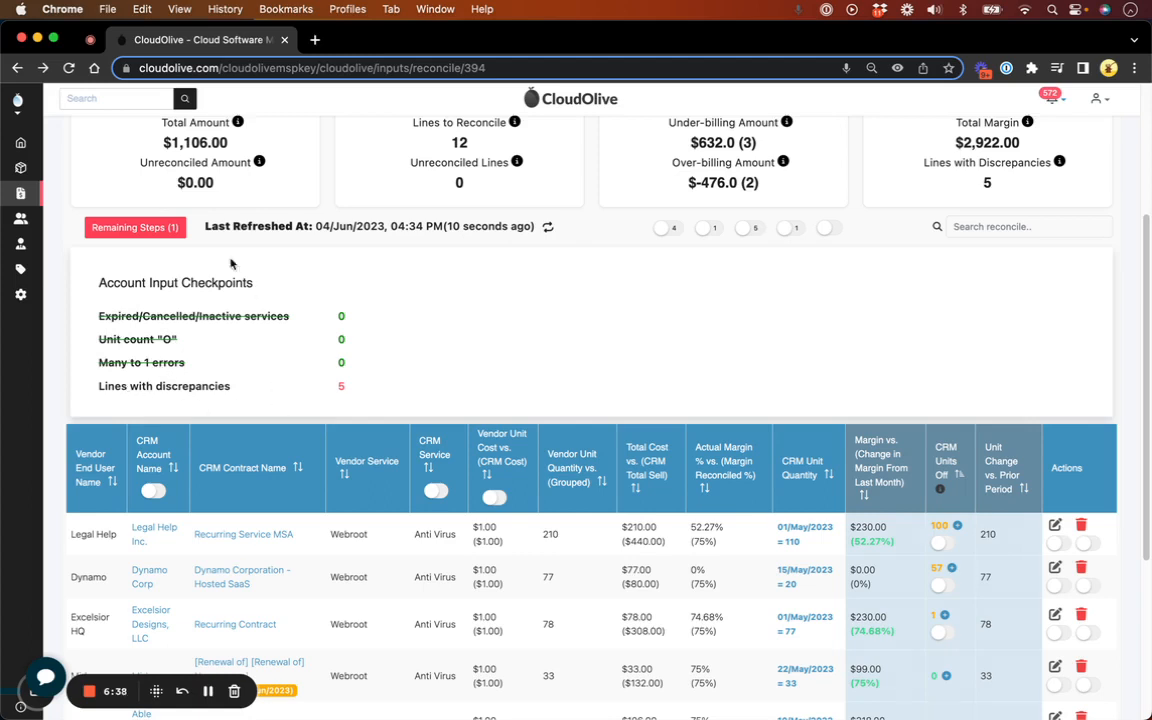
click(148, 228)
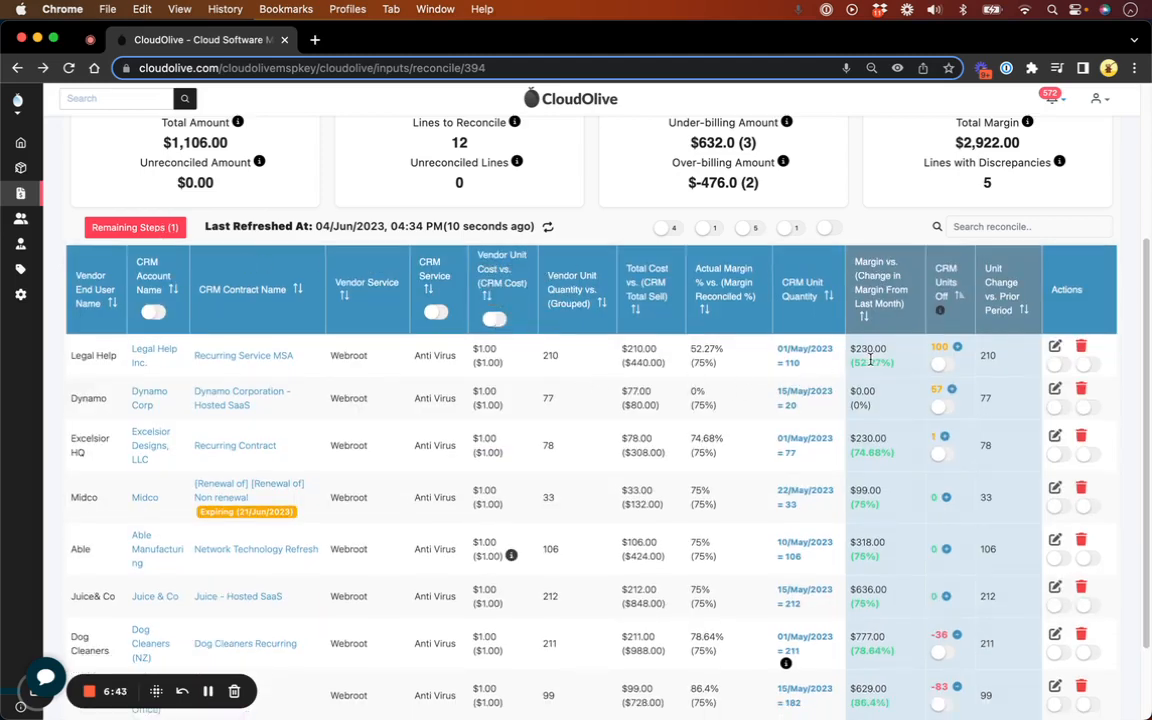
- Open the Legal Help line's Anti Virus service adjustment in Autotask, increase the units by 100 and save the change
click(957, 350)
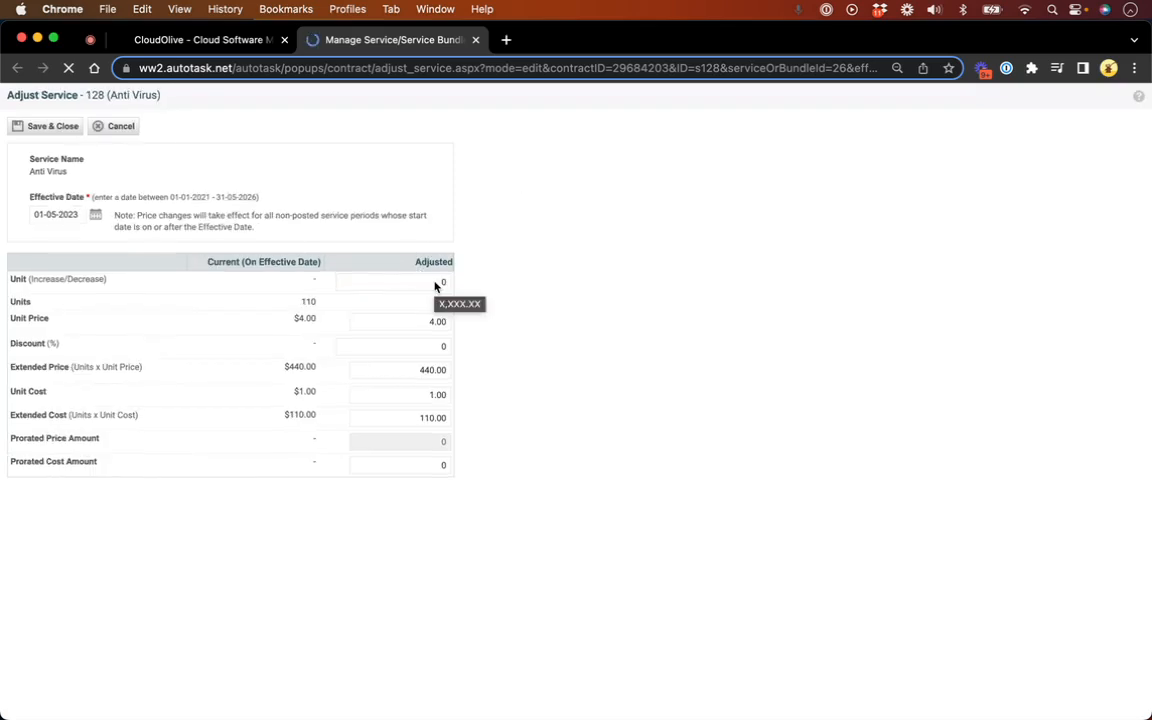
click(436, 284)
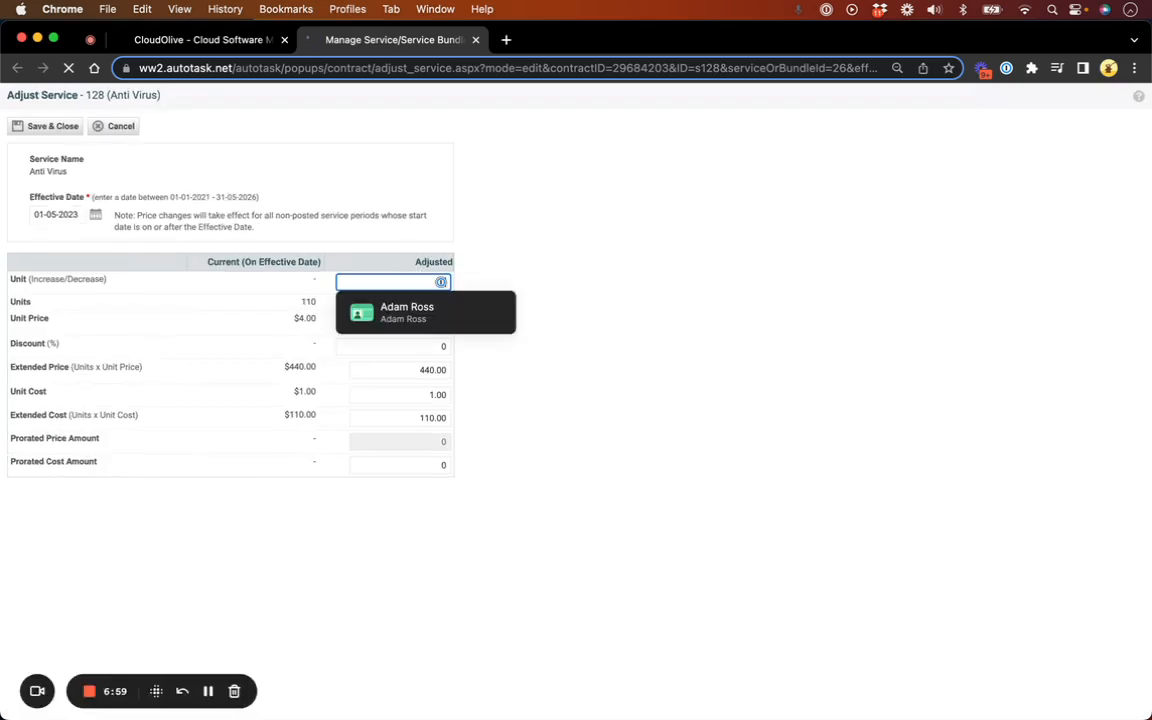
text(100)
click(542, 244)
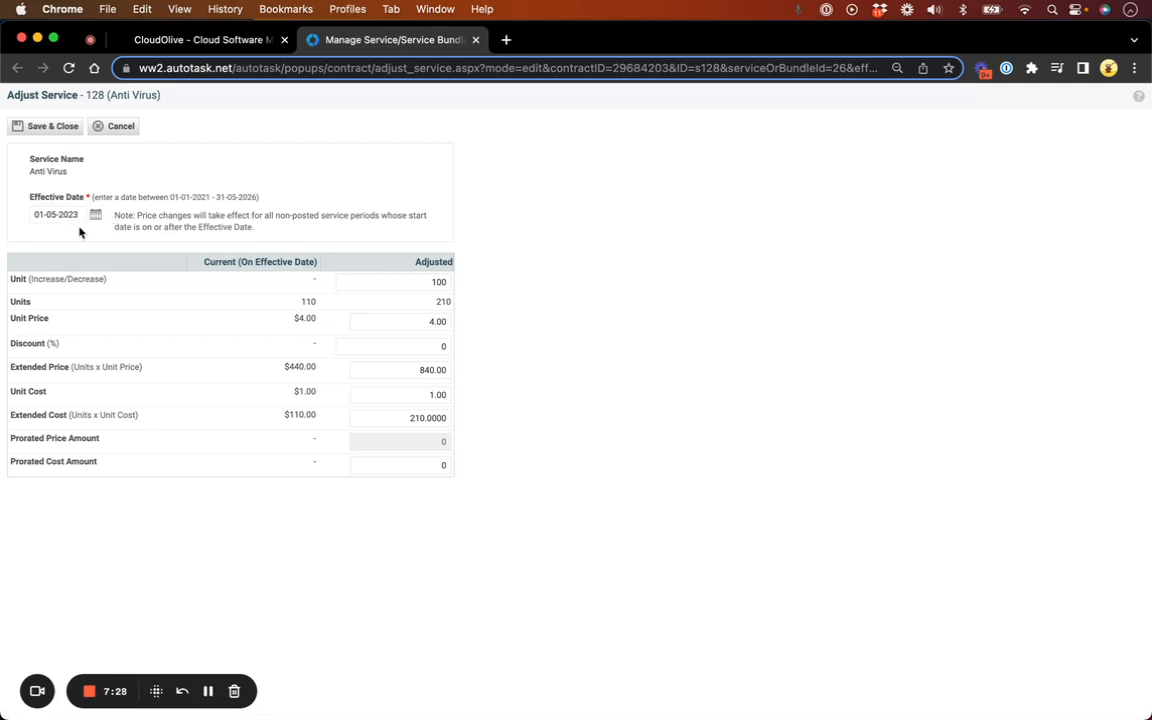
click(57, 127)
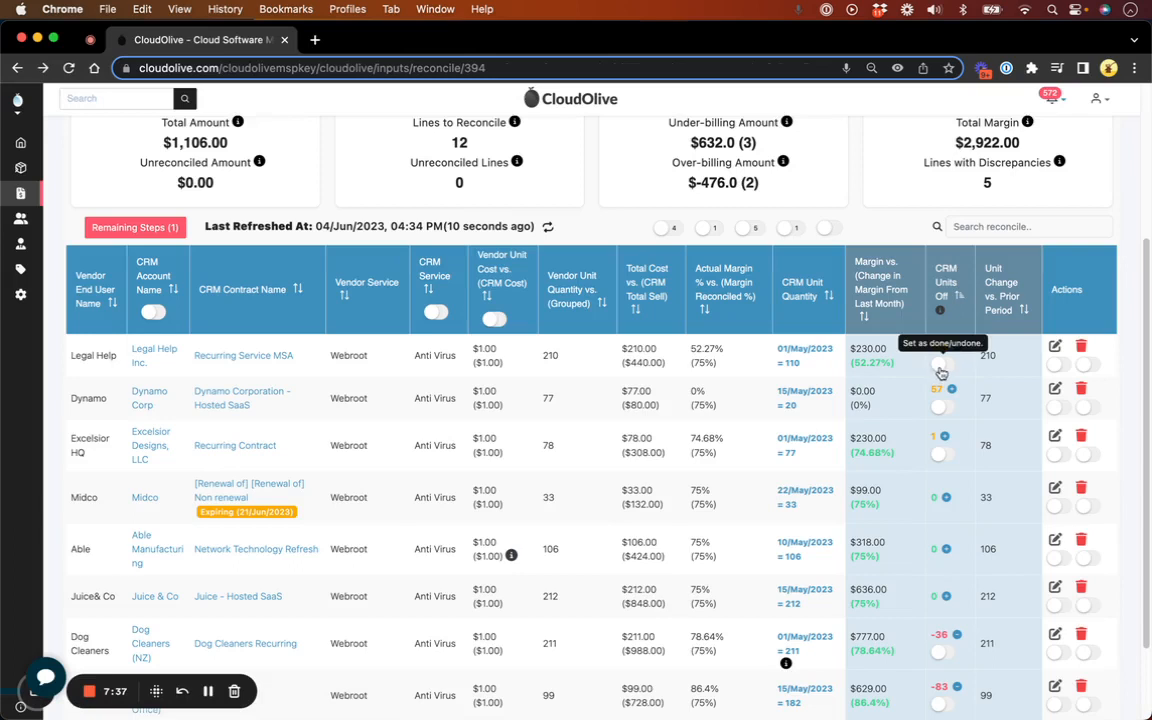
- Mark the CRM unit discrepancies on the Legal Help and Excelsior HQ lines as done
click(940, 365)
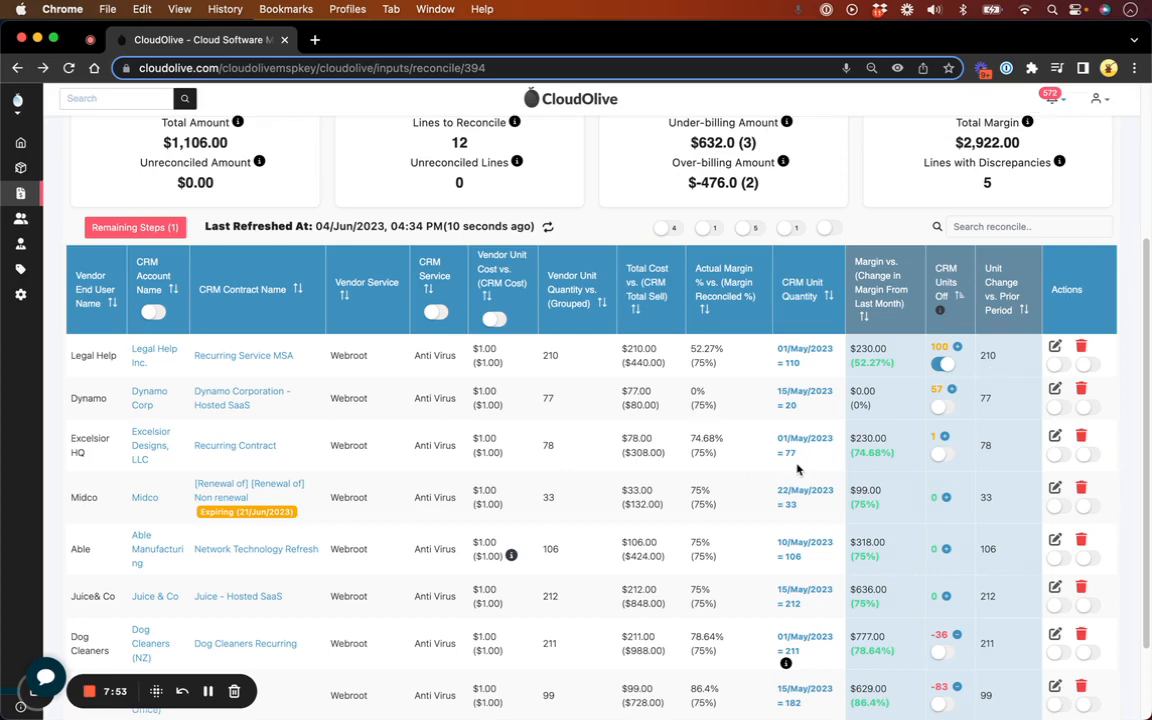
click(942, 456)
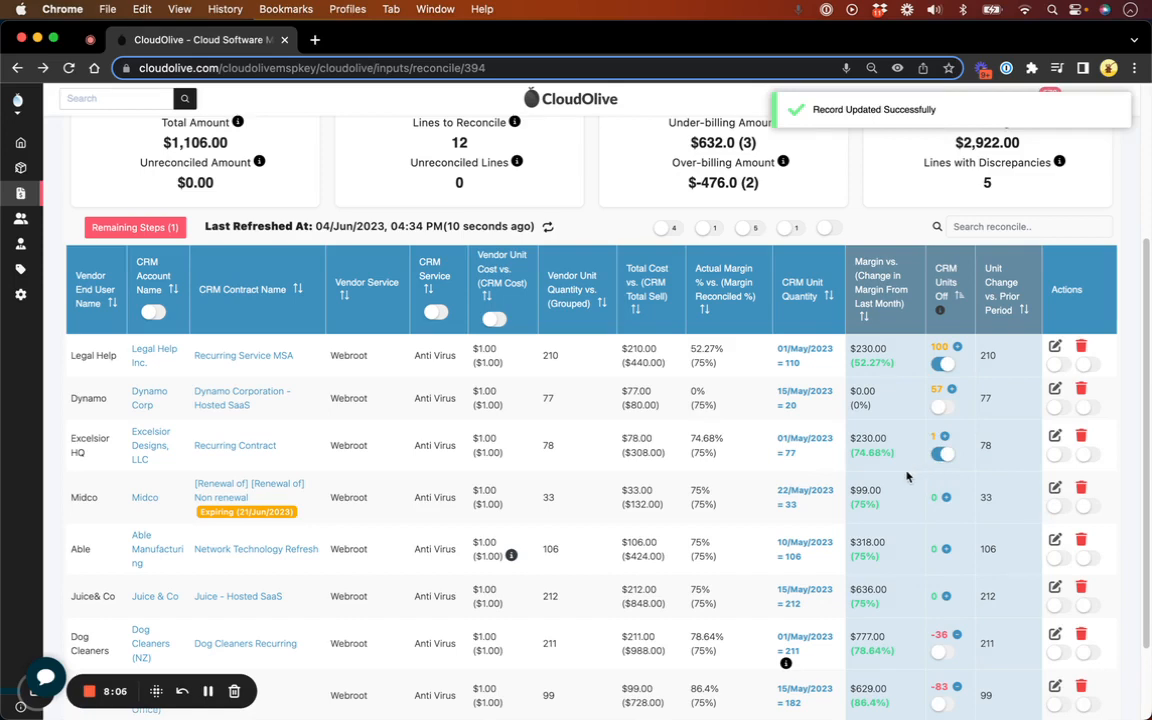
- Check the end date of Midco's expiring contract in Autotask and review CloudOlive's remaining account input checkpoints
scroll(915, 476, down, 2)
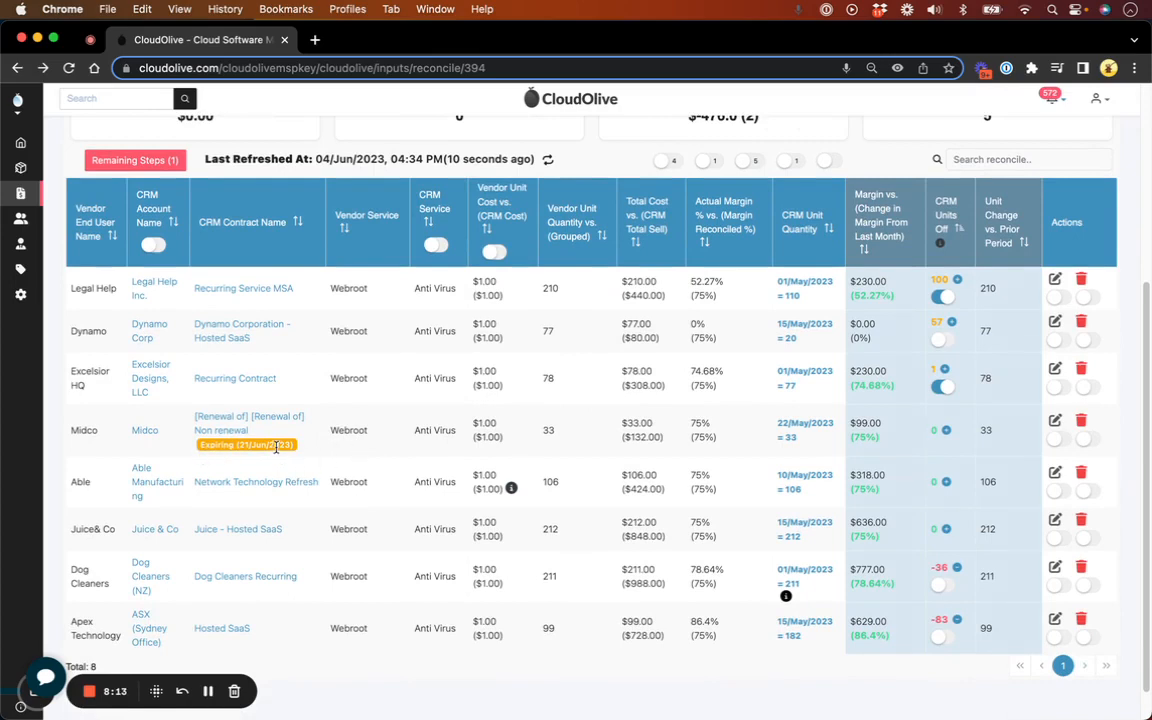
click(227, 422)
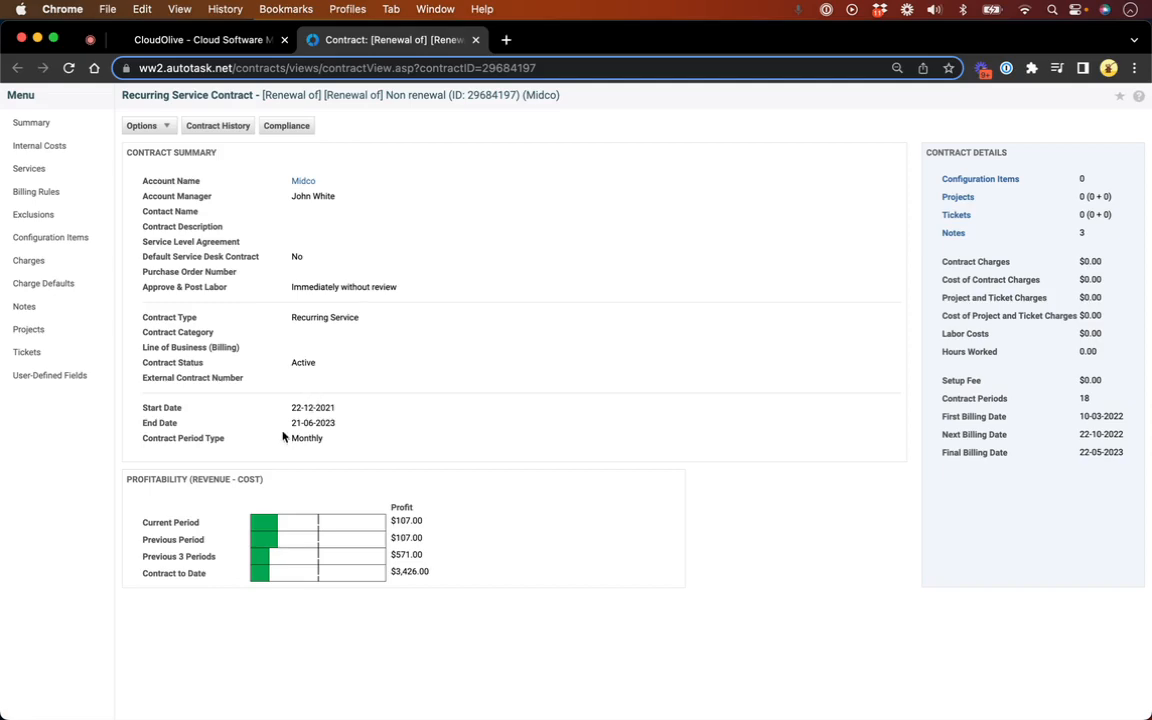
drag(290, 421, 339, 423)
click(347, 422)
click(475, 41)
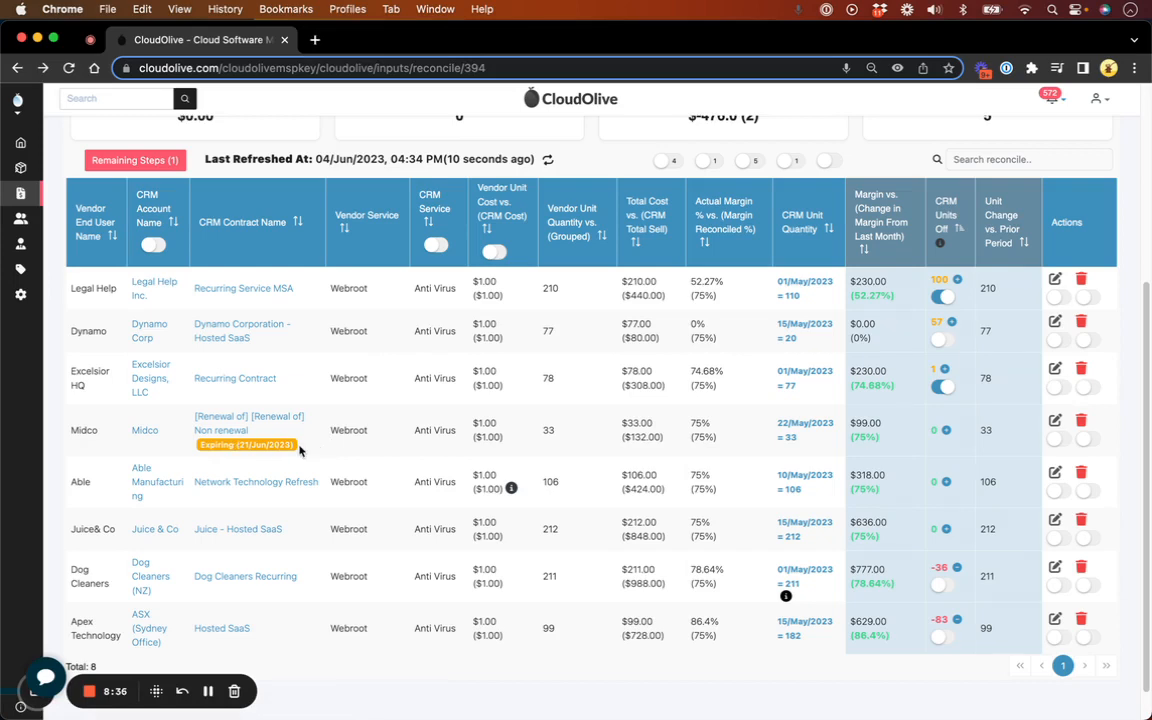
click(163, 162)
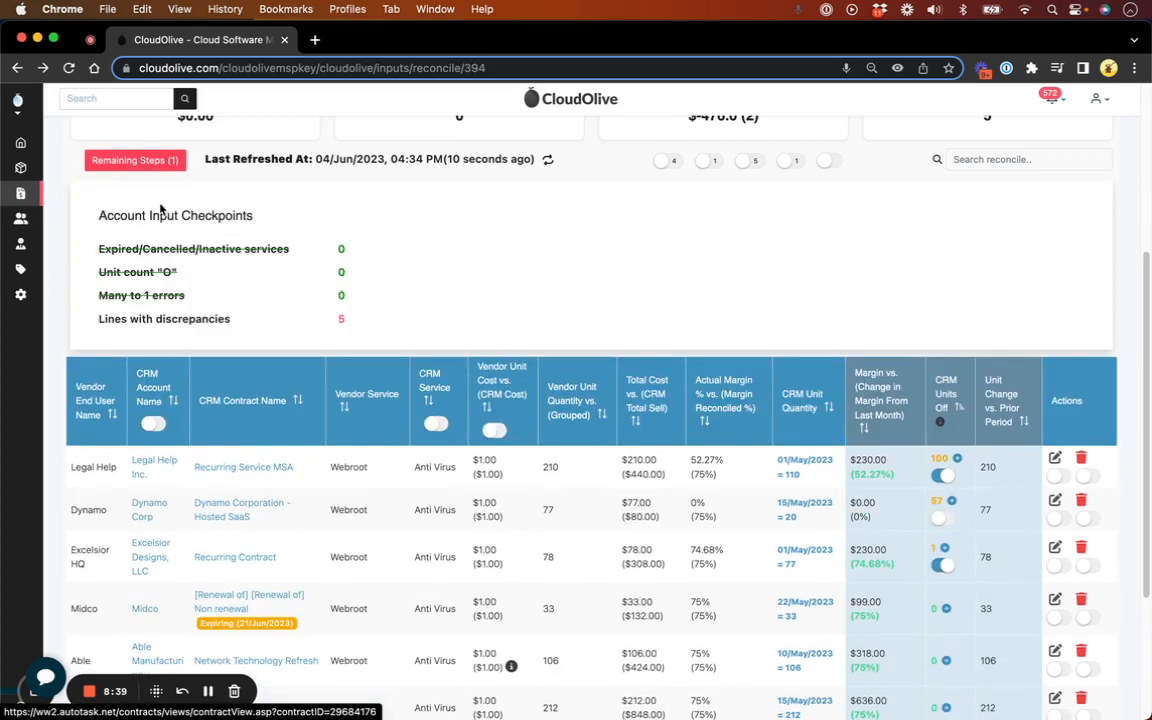
click(132, 160)
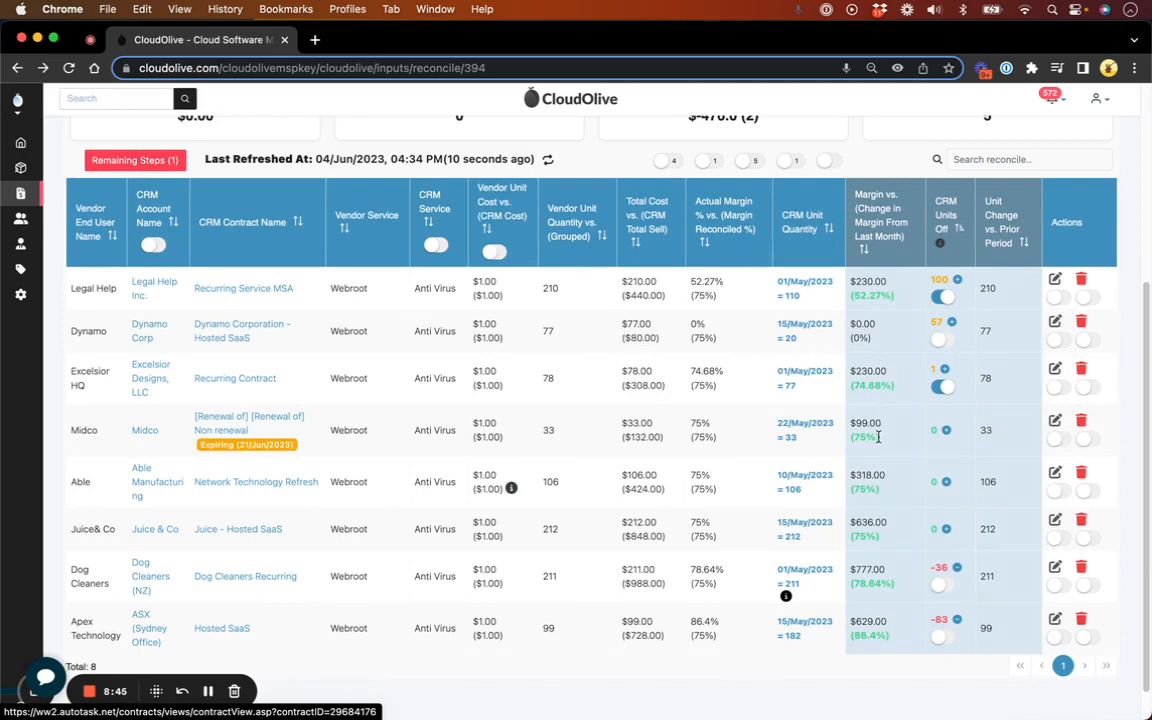
- Sync the Webroot reconciliation with the CRM, reload the page and check the lines for remaining unit discrepancies
scroll(878, 437, up, 5)
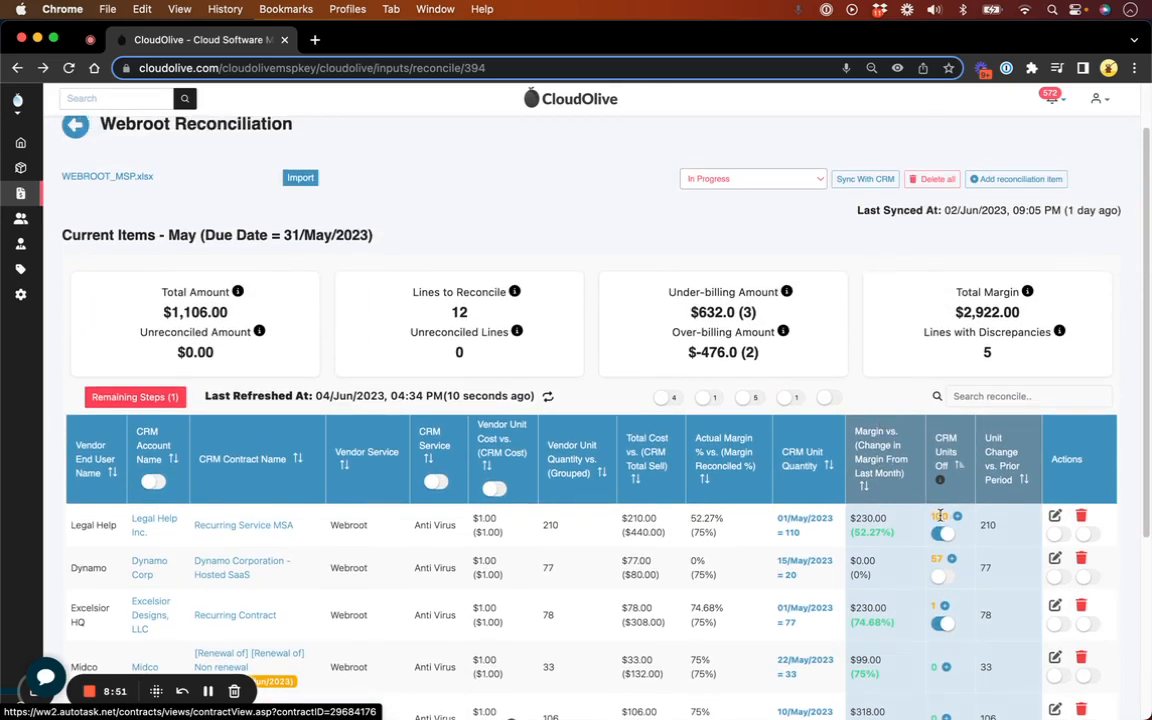
click(864, 180)
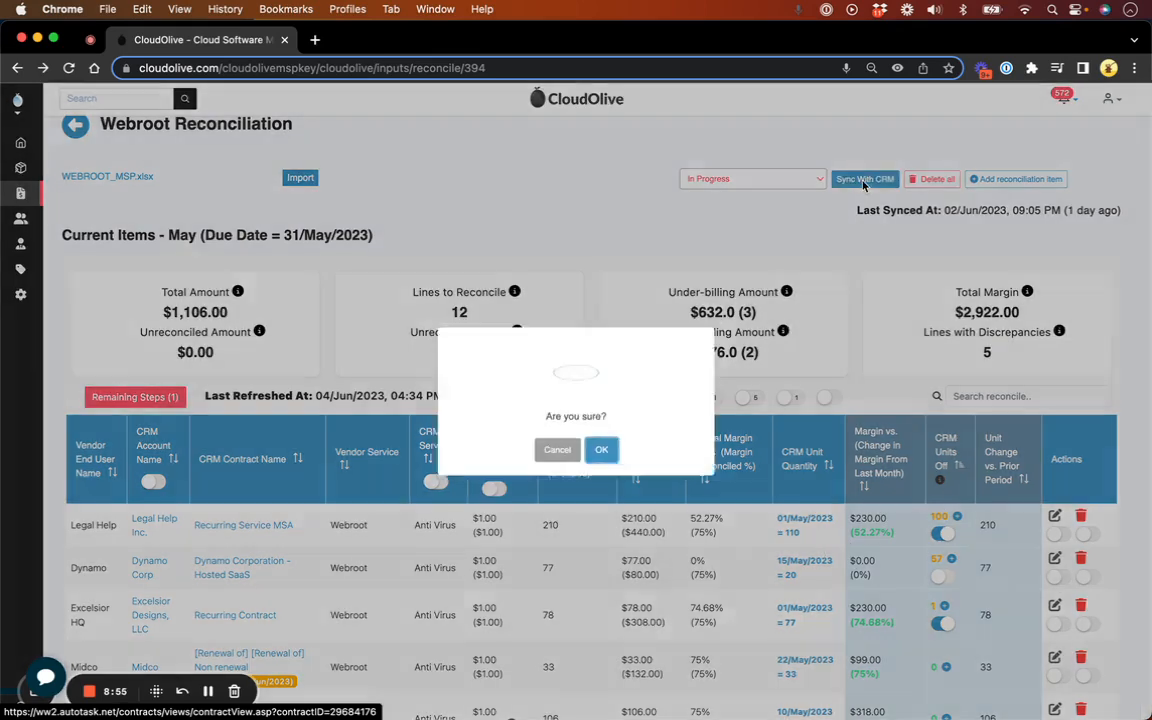
click(603, 454)
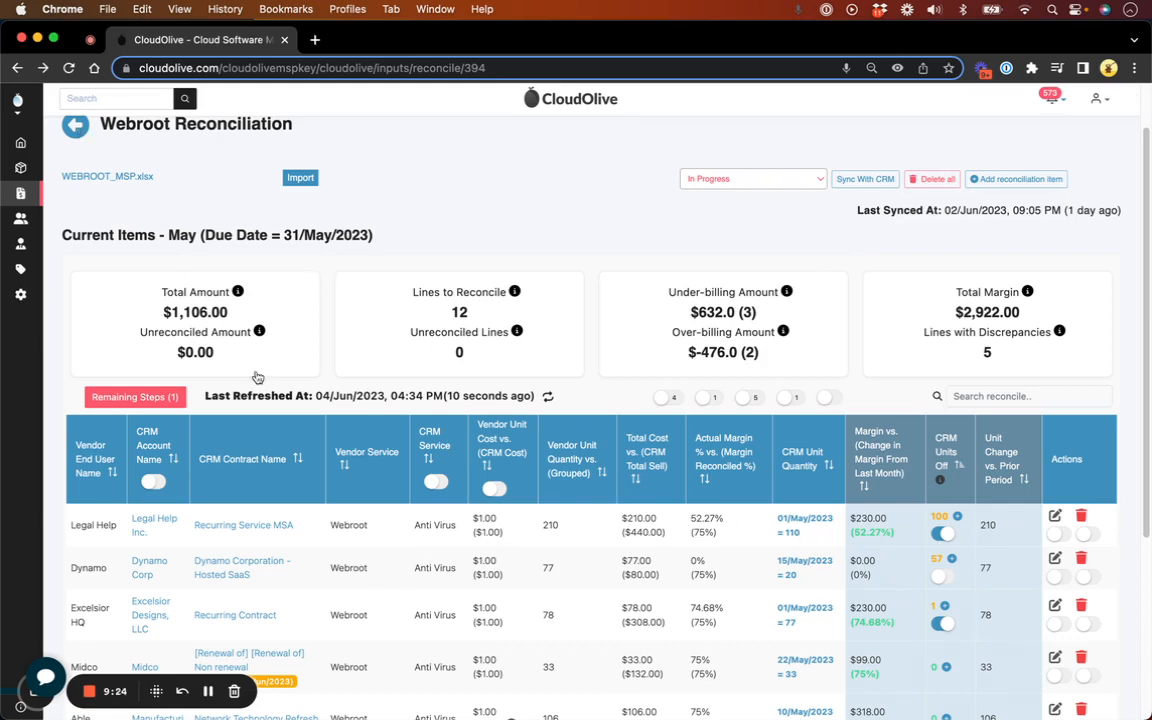
click(68, 67)
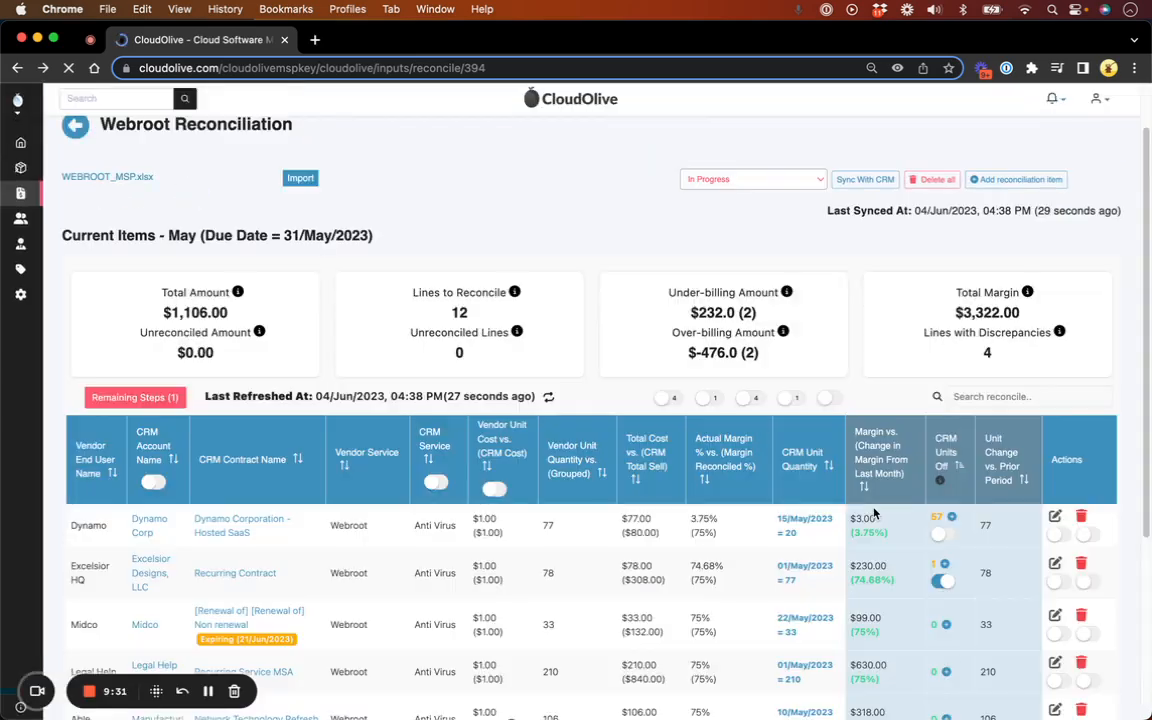
scroll(874, 513, down, 3)
scroll(874, 513, down, 2)
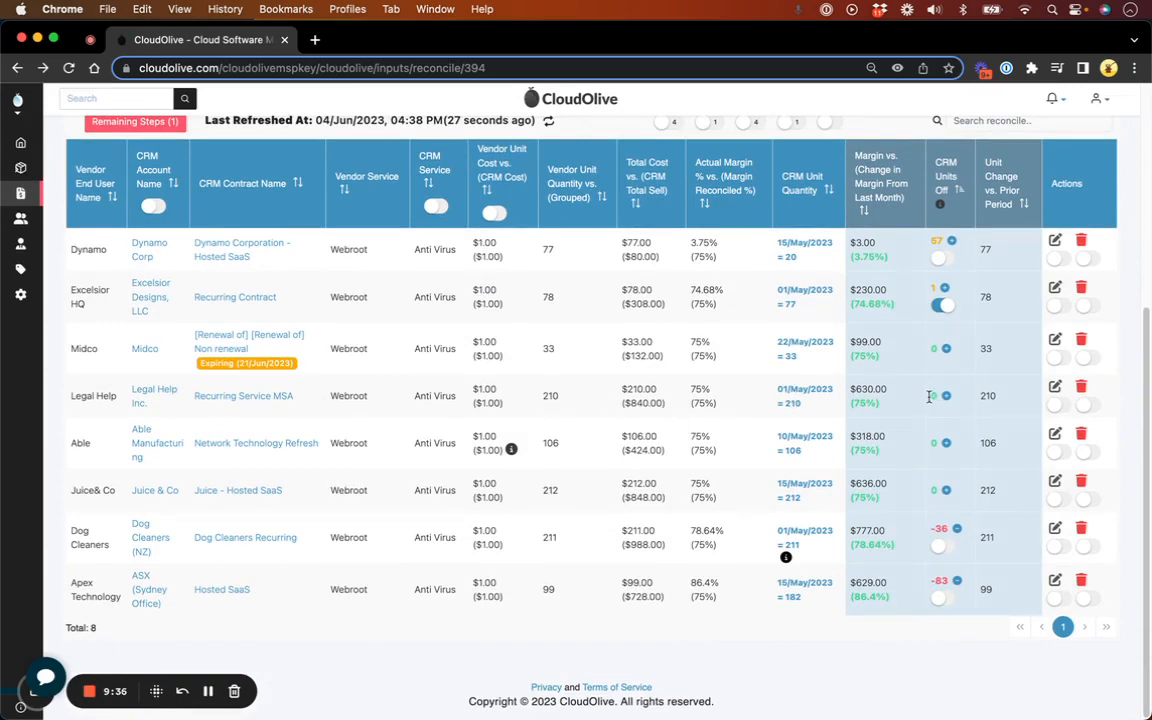
scroll(873, 390, up, 3)
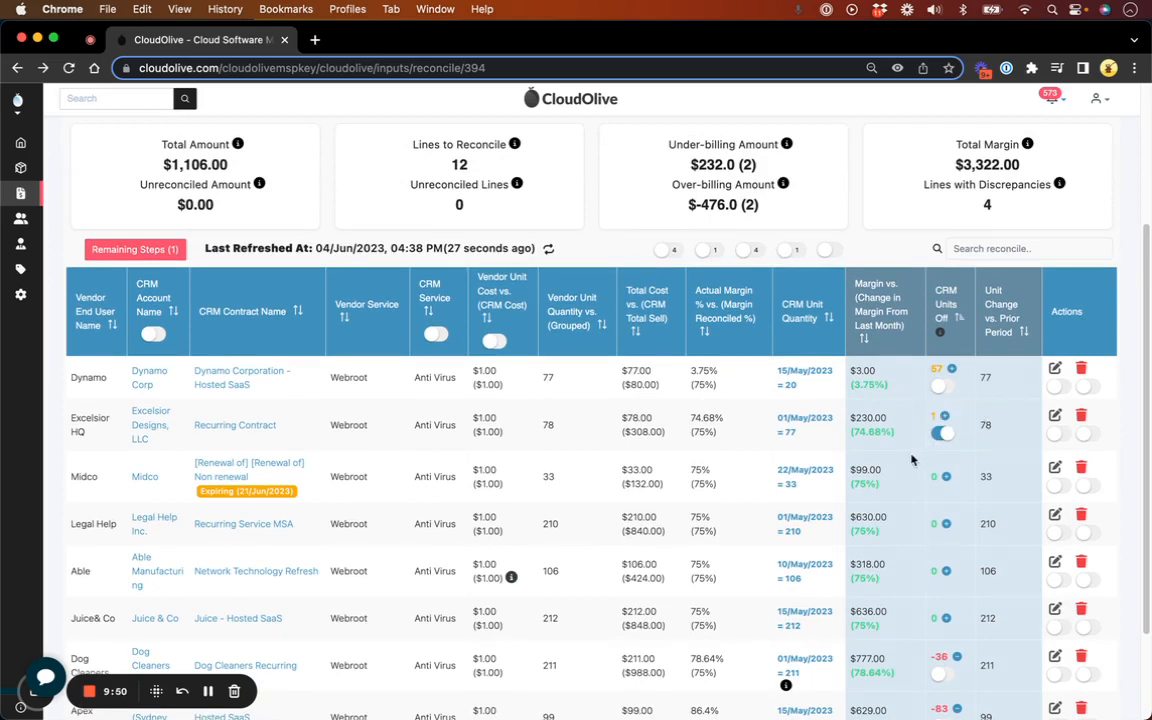
- Set the status of the May Webroot reconciliation to Reconciled
scroll(900, 460, up, 2)
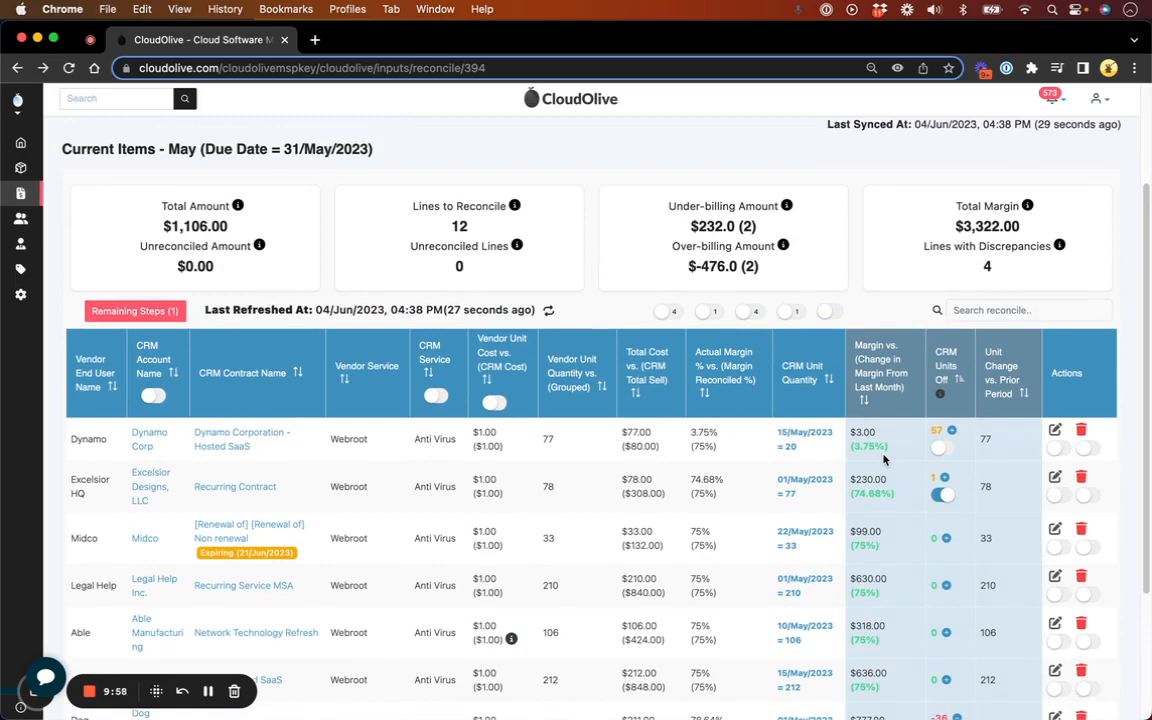
scroll(884, 458, up, 3)
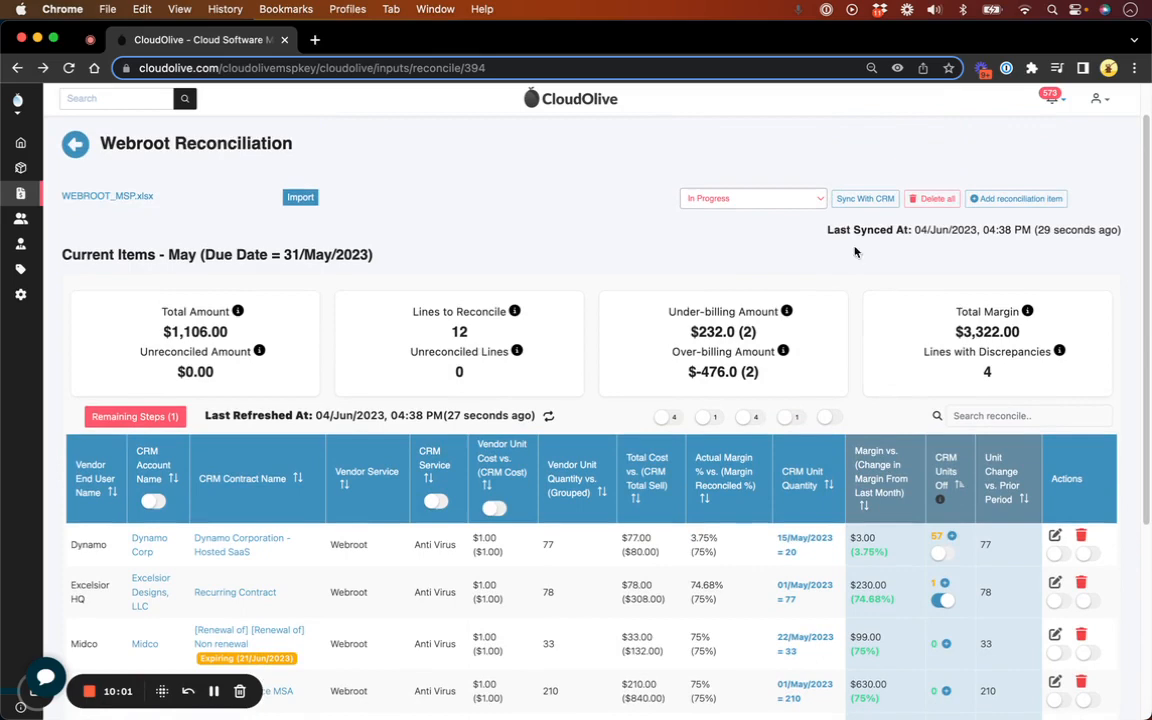
click(756, 198)
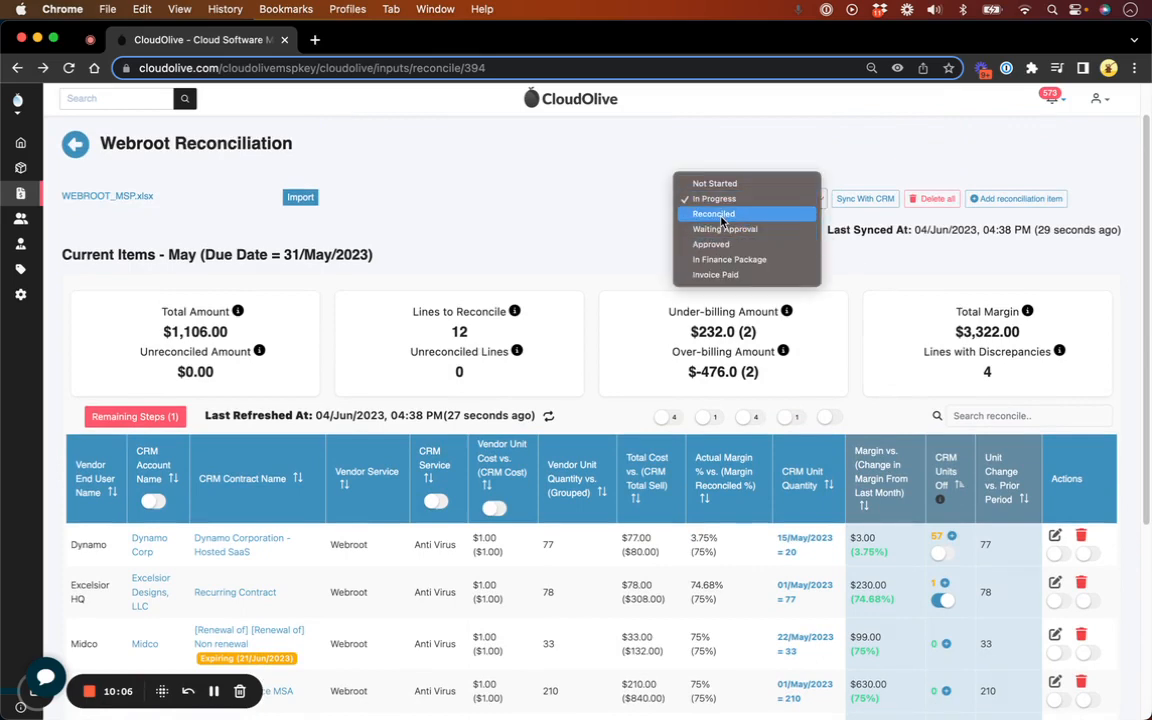
click(721, 215)
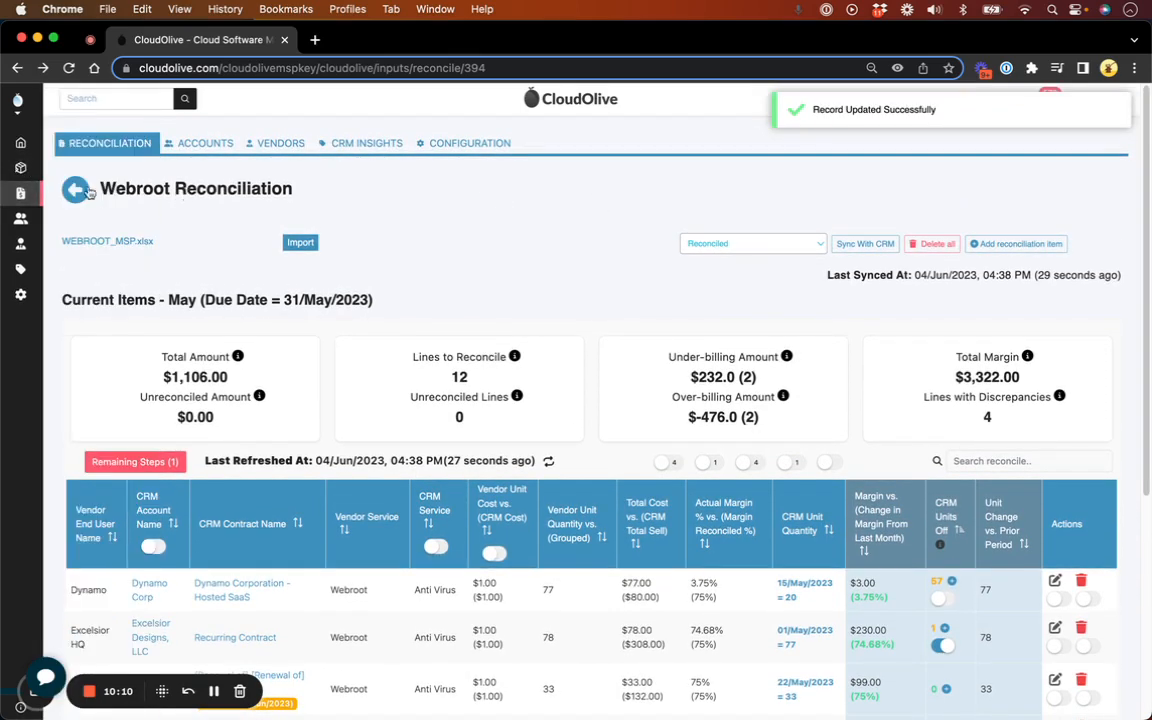
- Return to the reconciliation overview and filter the May 2023 vendors by the Reconciled status
click(83, 191)
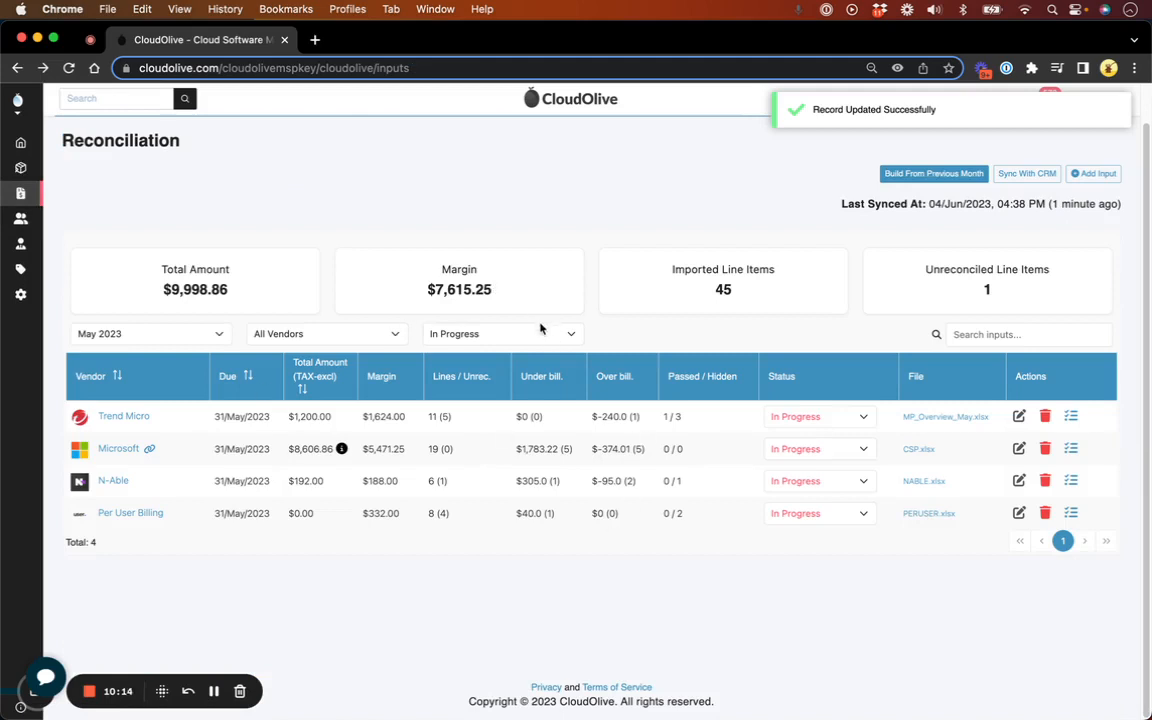
click(539, 333)
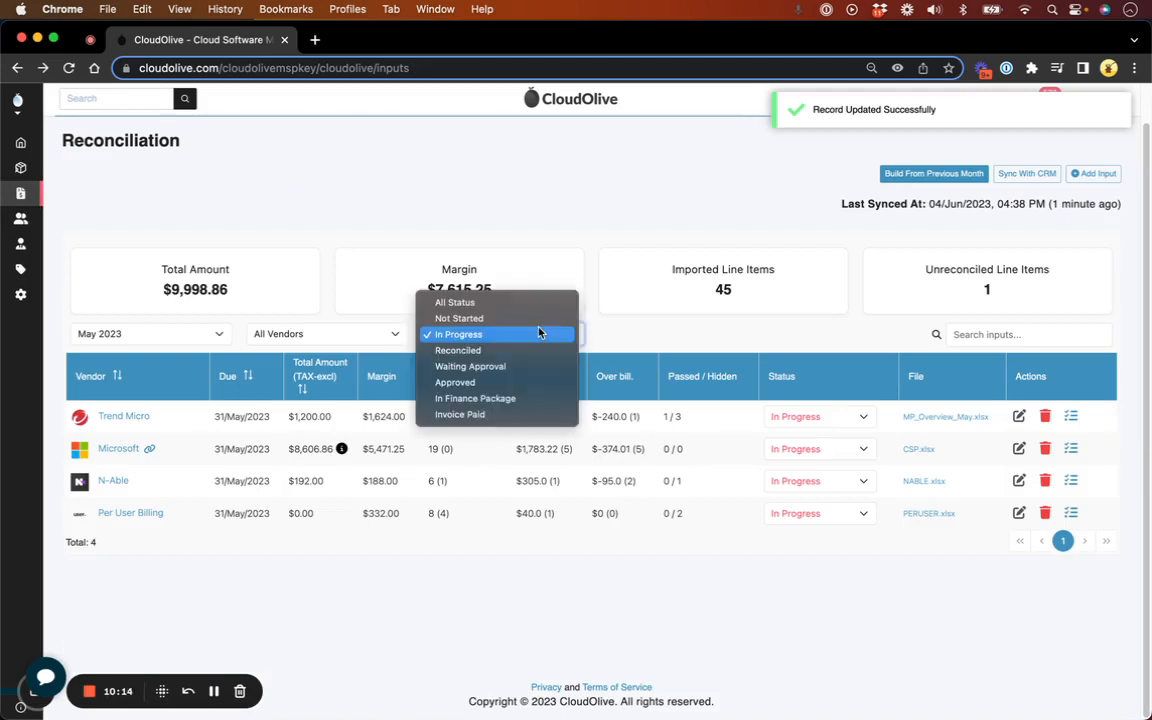
click(468, 351)
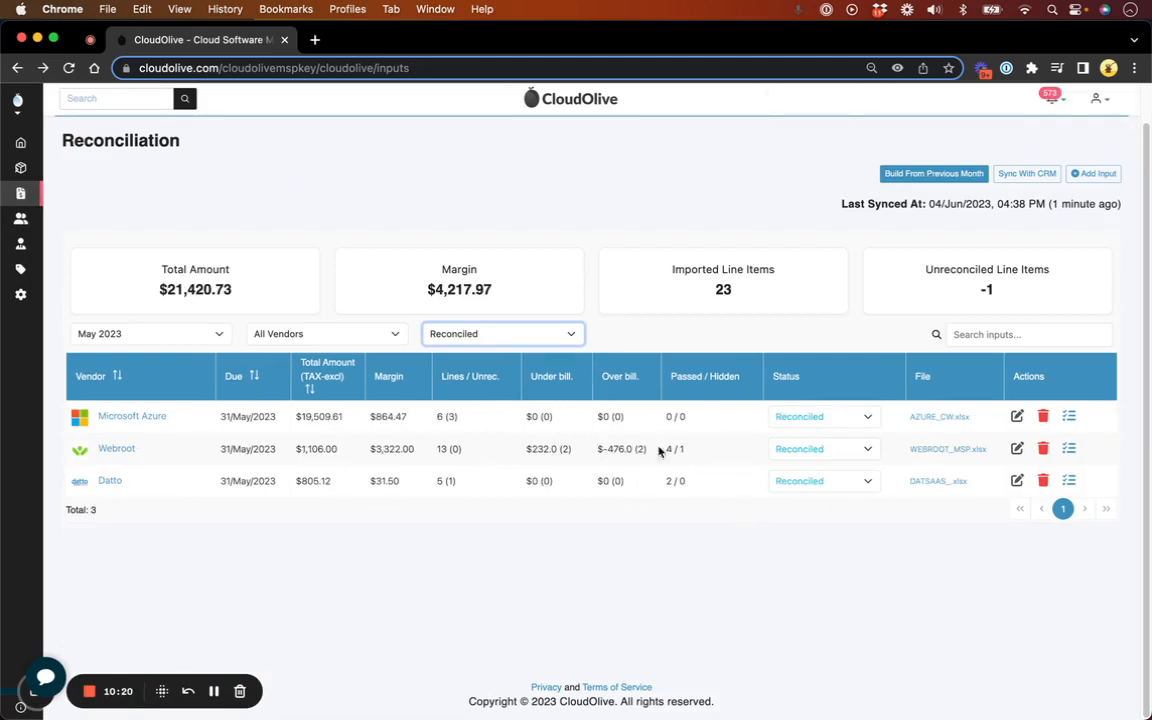
- Show the May 2023 vendors of all statuses and review the status options for Microsoft Azure without changing its status
click(500, 336)
click(445, 283)
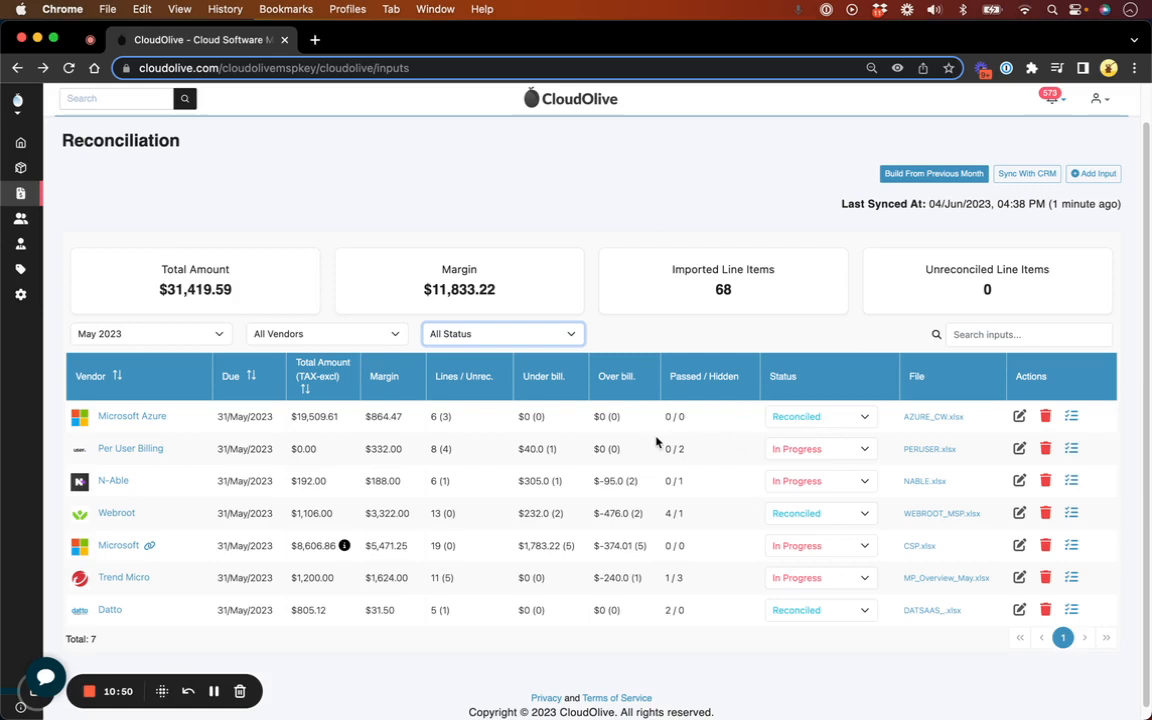
click(795, 414)
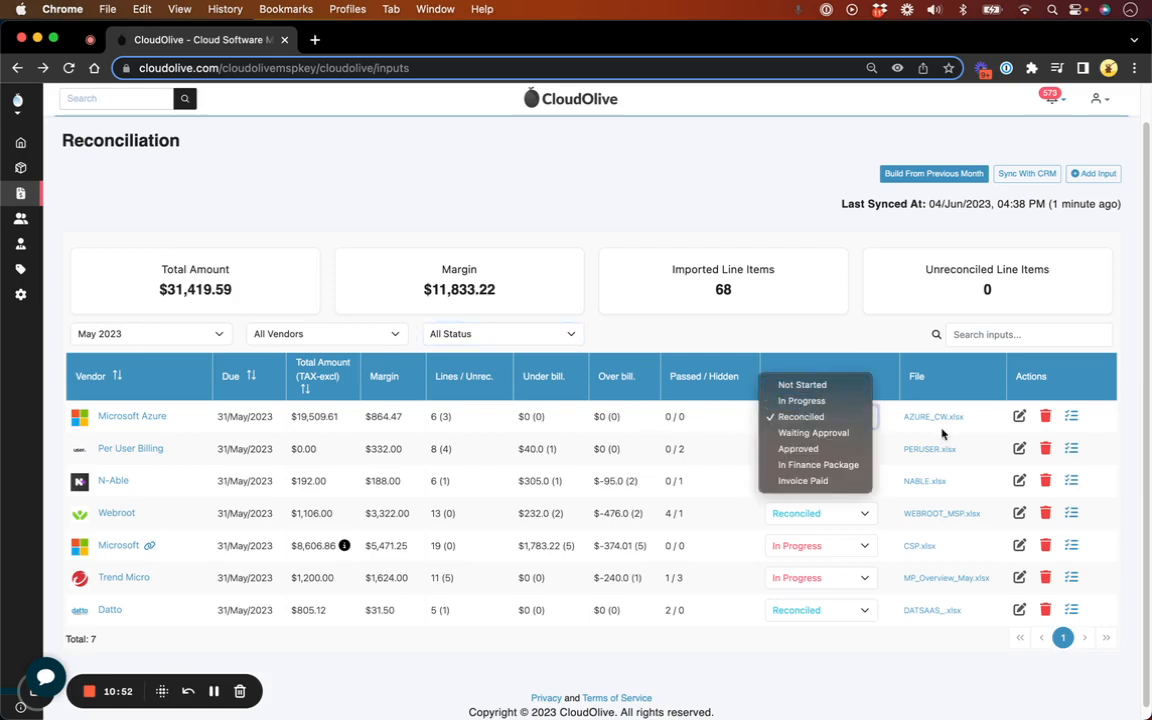
click(652, 457)
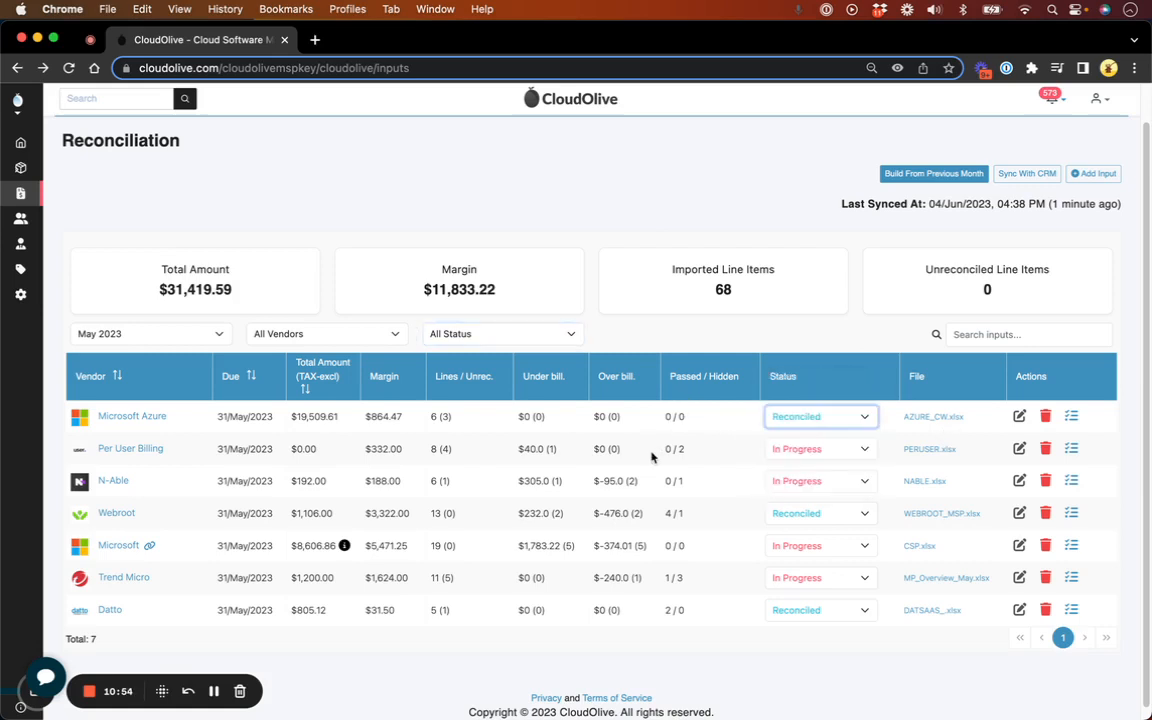